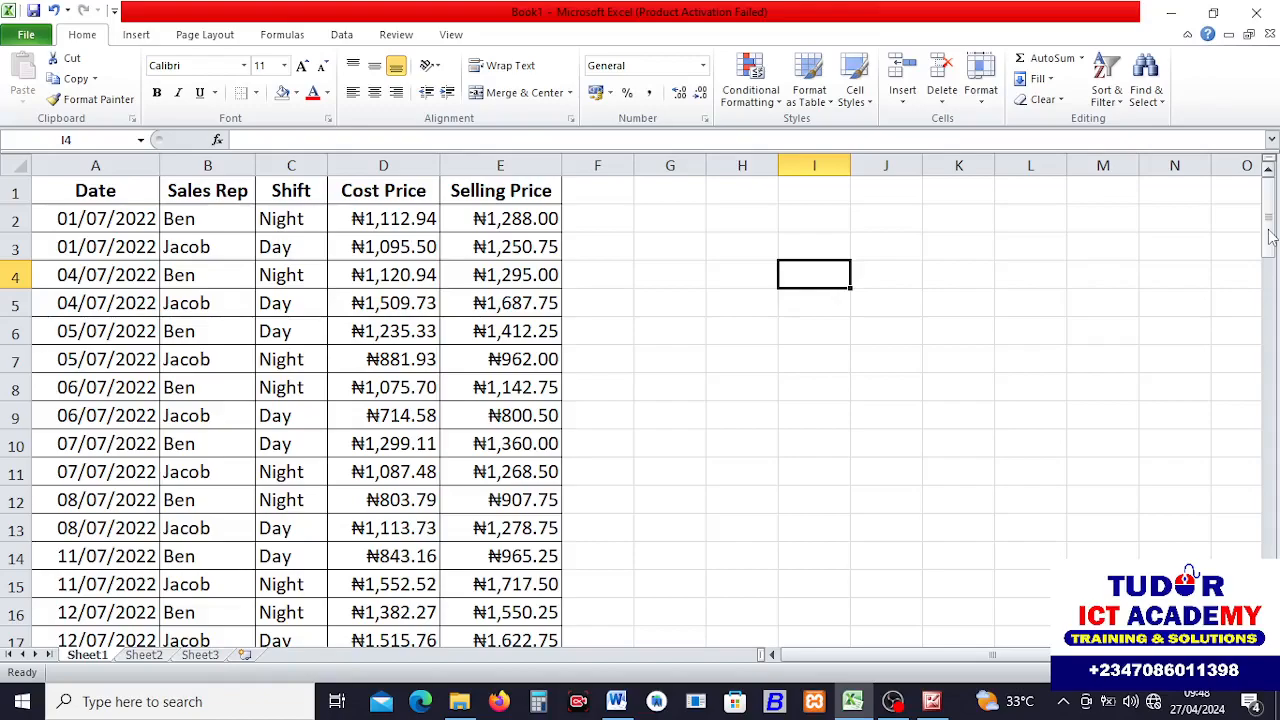
pyautogui.moveTo(1270, 235); pyautogui.dragTo(1270, 175)
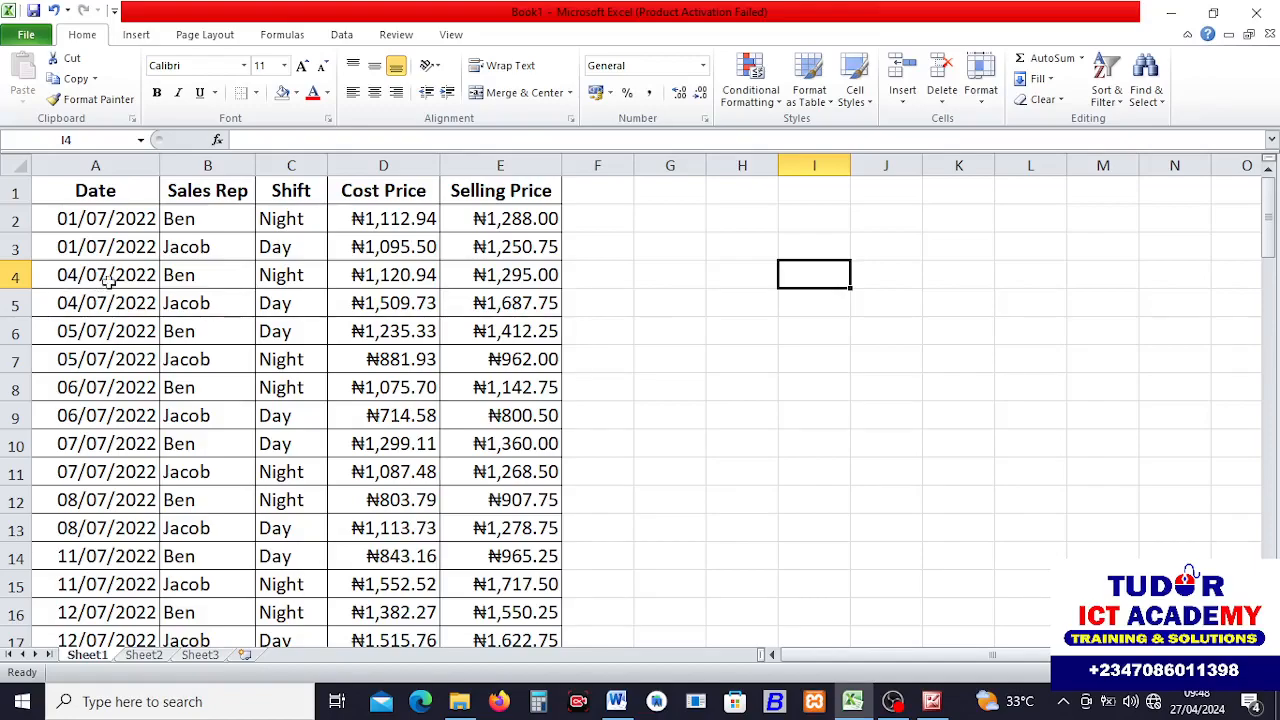
pyautogui.click(296, 291)
pyautogui.click(150, 268)
pyautogui.click(152, 385)
pyautogui.click(300, 365)
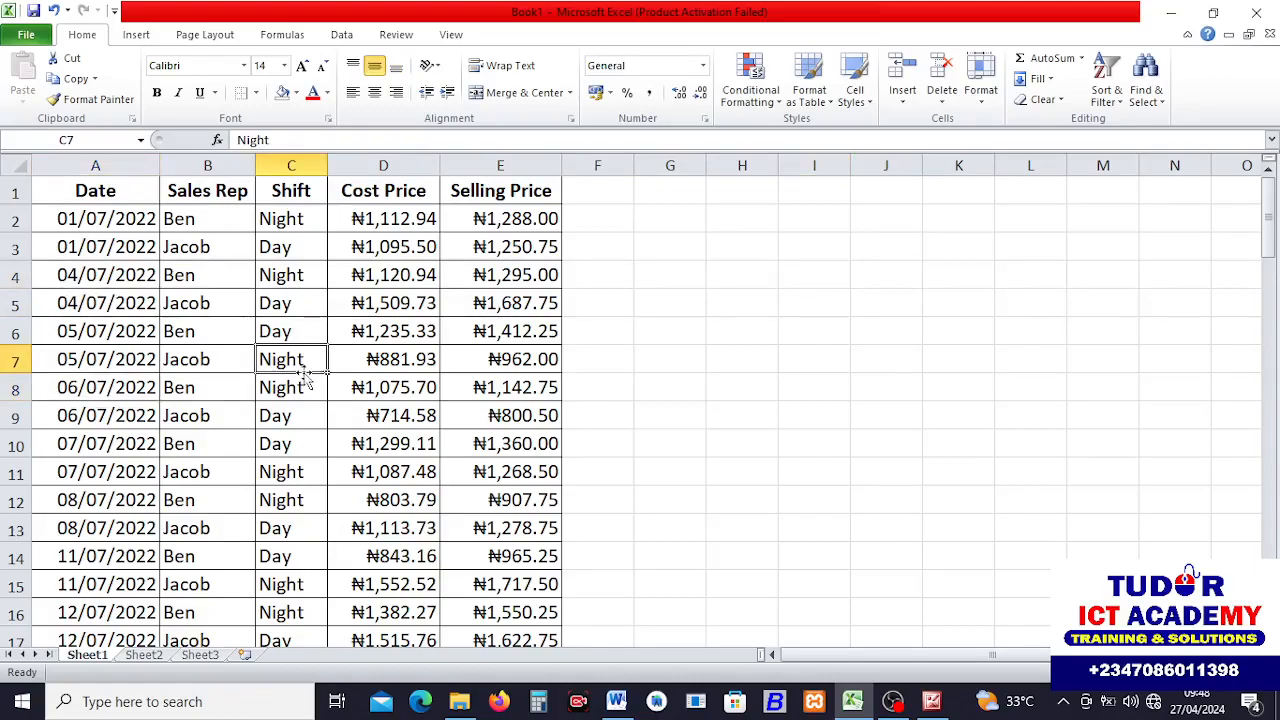
pyautogui.click(456, 351)
pyautogui.click(406, 273)
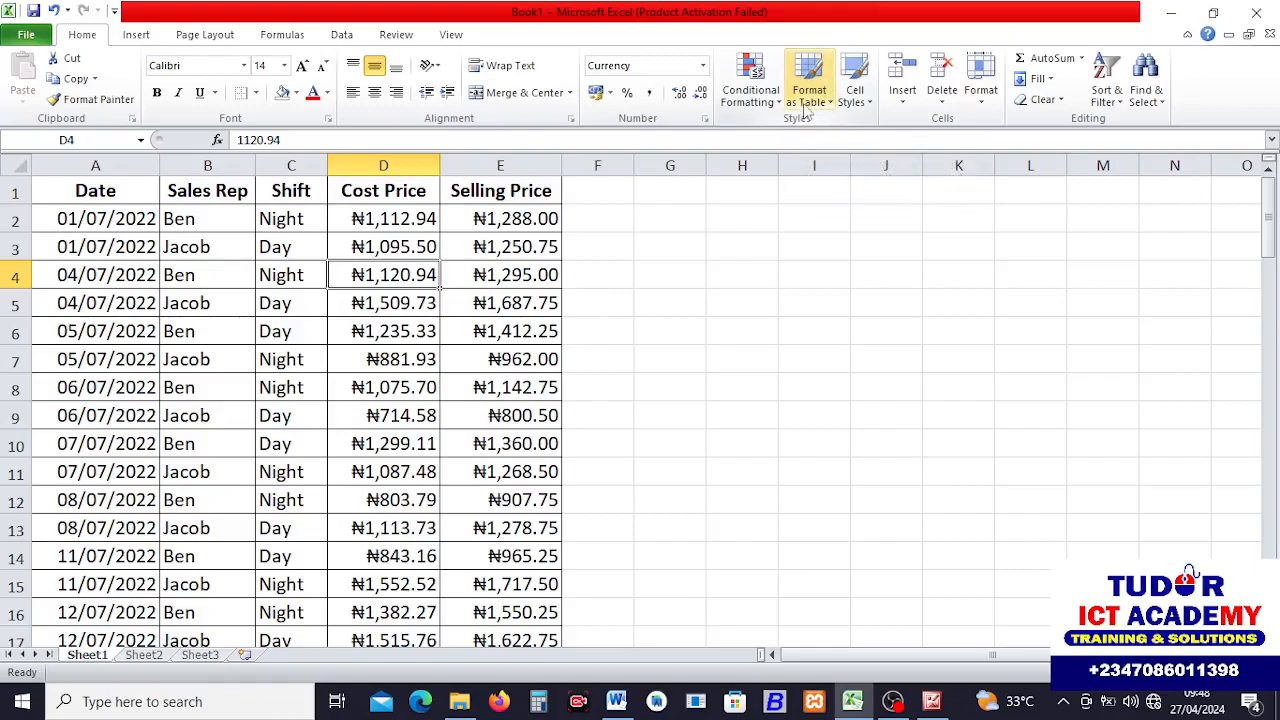
# Format the sales data range A1:E89 as a table with a purple medium style, keeping the first row as headers.
pyautogui.click(831, 108)
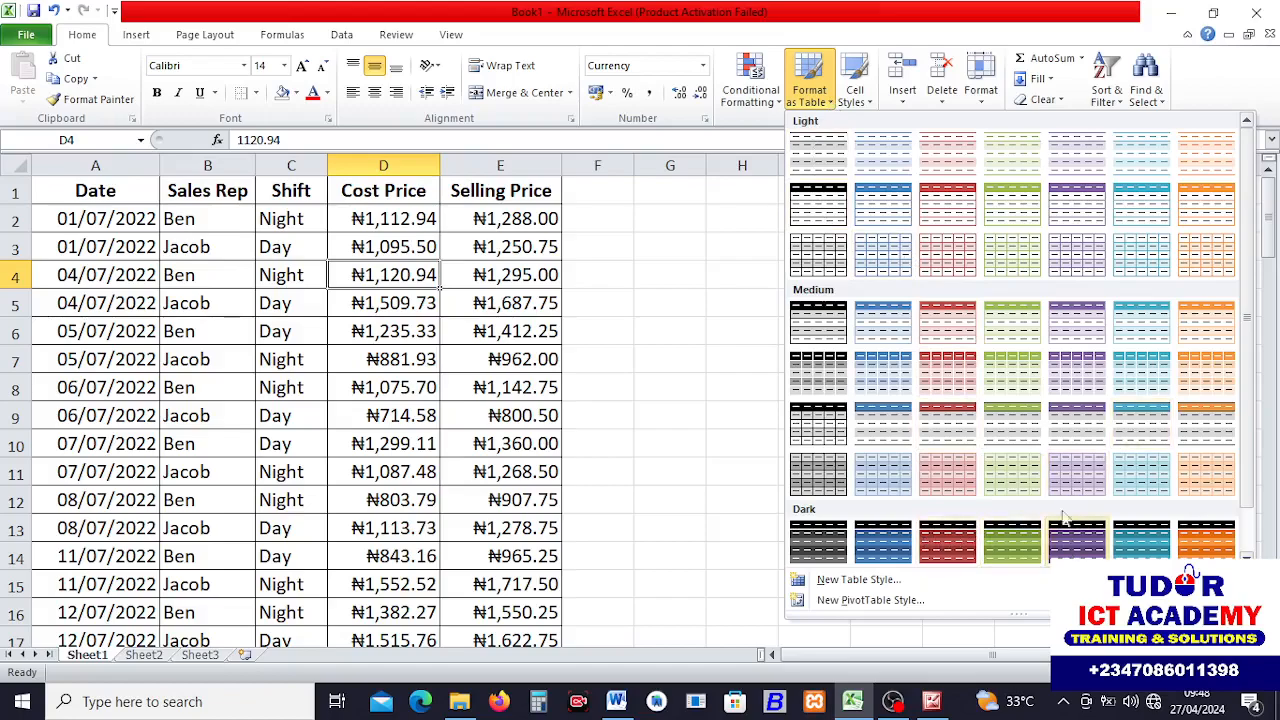
pyautogui.click(1086, 383)
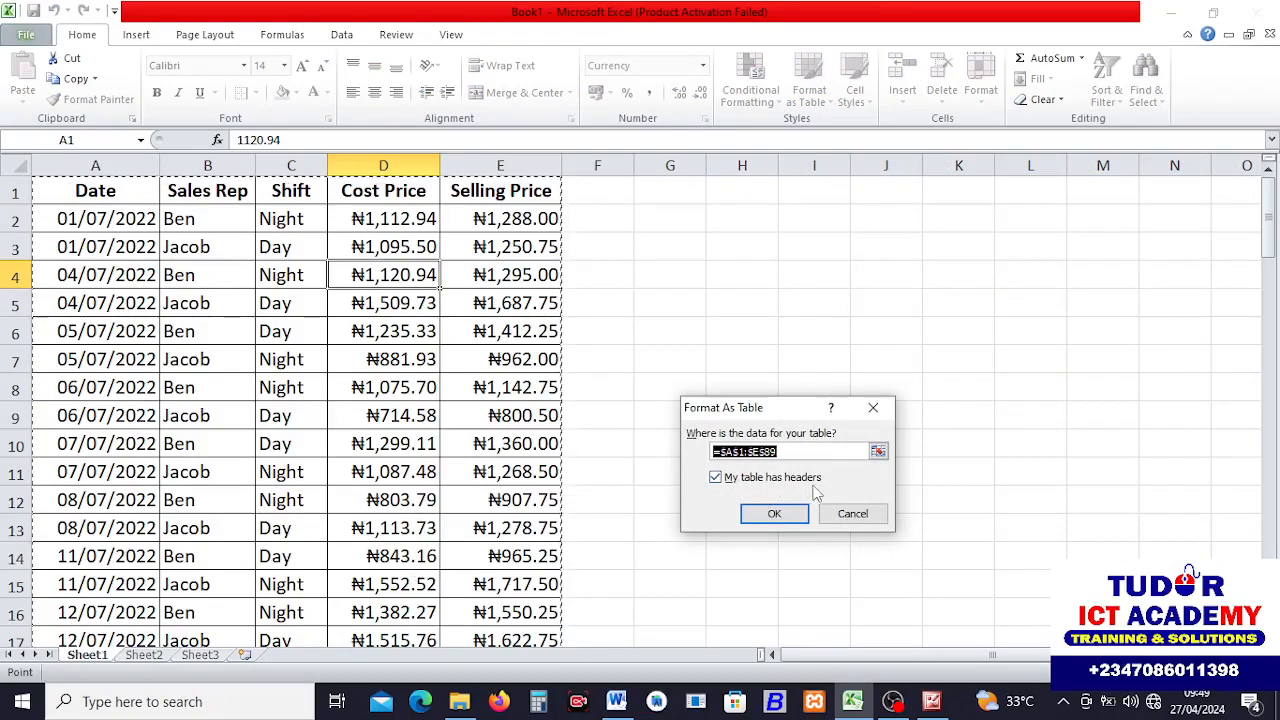
pyautogui.click(772, 513)
pyautogui.click(716, 385)
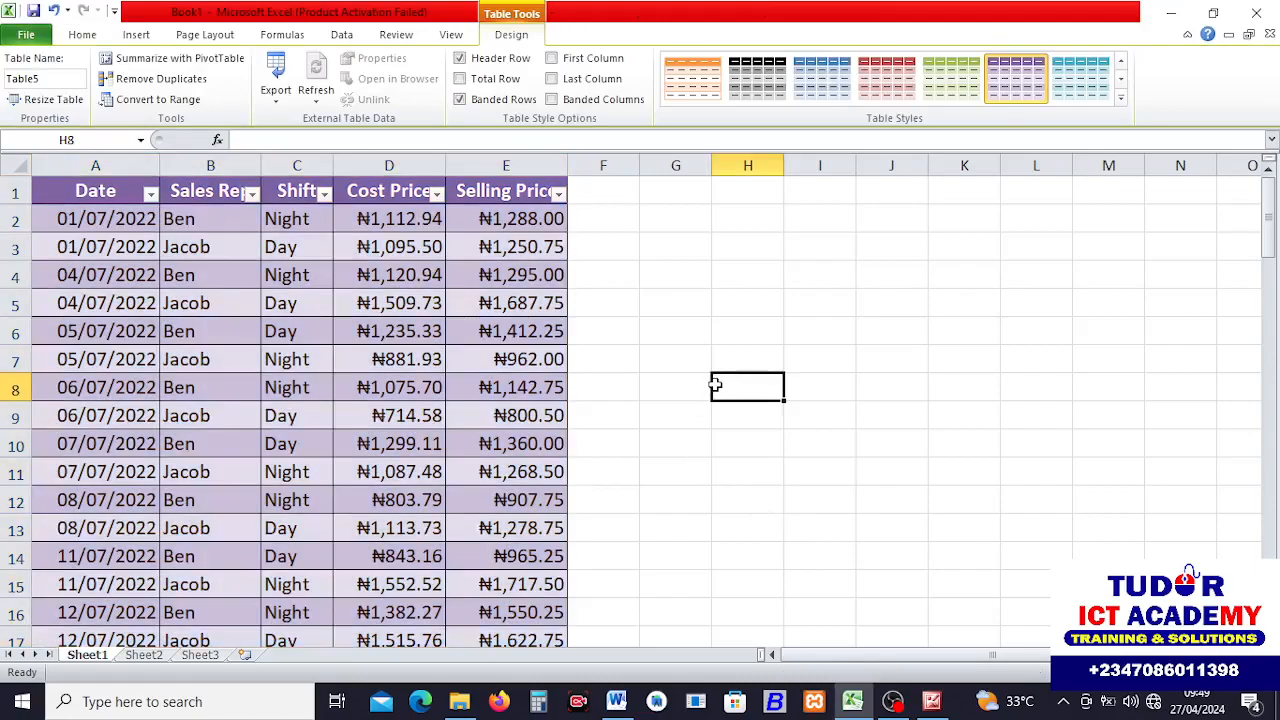
# Autofit the widths of the Sales Rep, Shift, Cost Price and Selling Price columns.
pyautogui.doubleClick(333, 166)
pyautogui.doubleClick(260, 165)
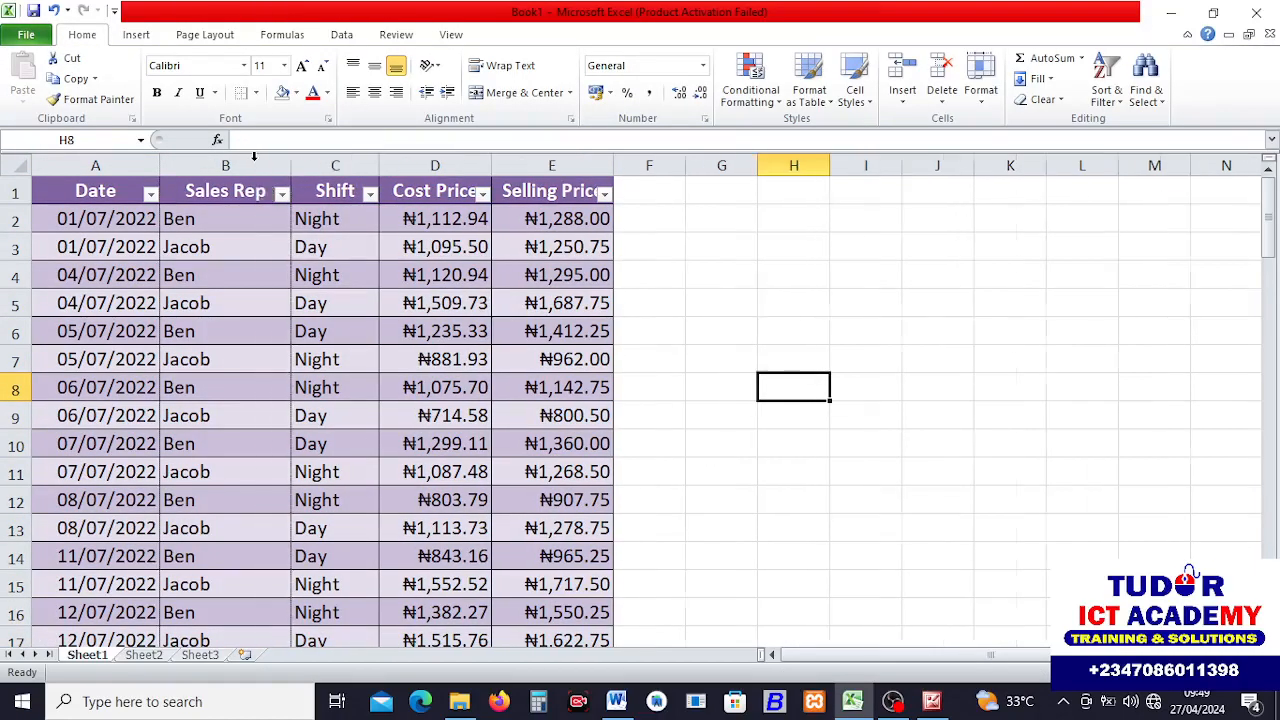
pyautogui.doubleClick(491, 166)
pyautogui.doubleClick(635, 165)
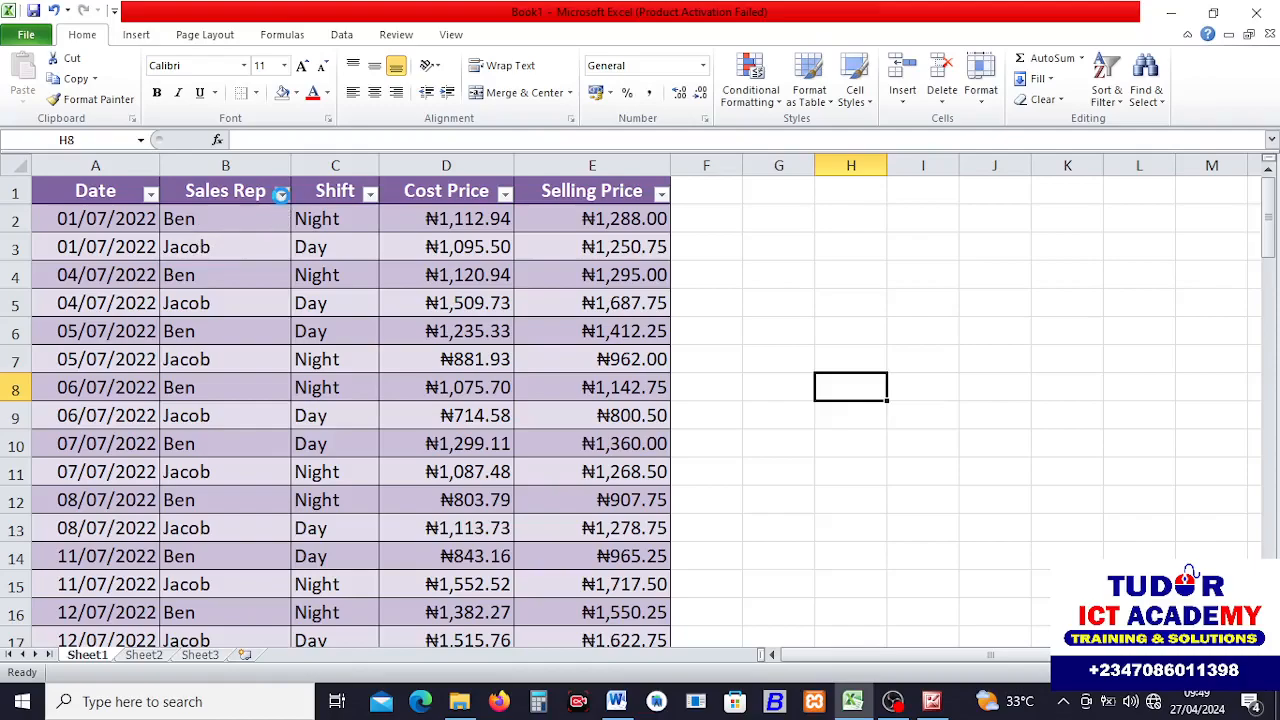
# Filter the table's Sales Rep column to show only Ben's records.
pyautogui.click(282, 194)
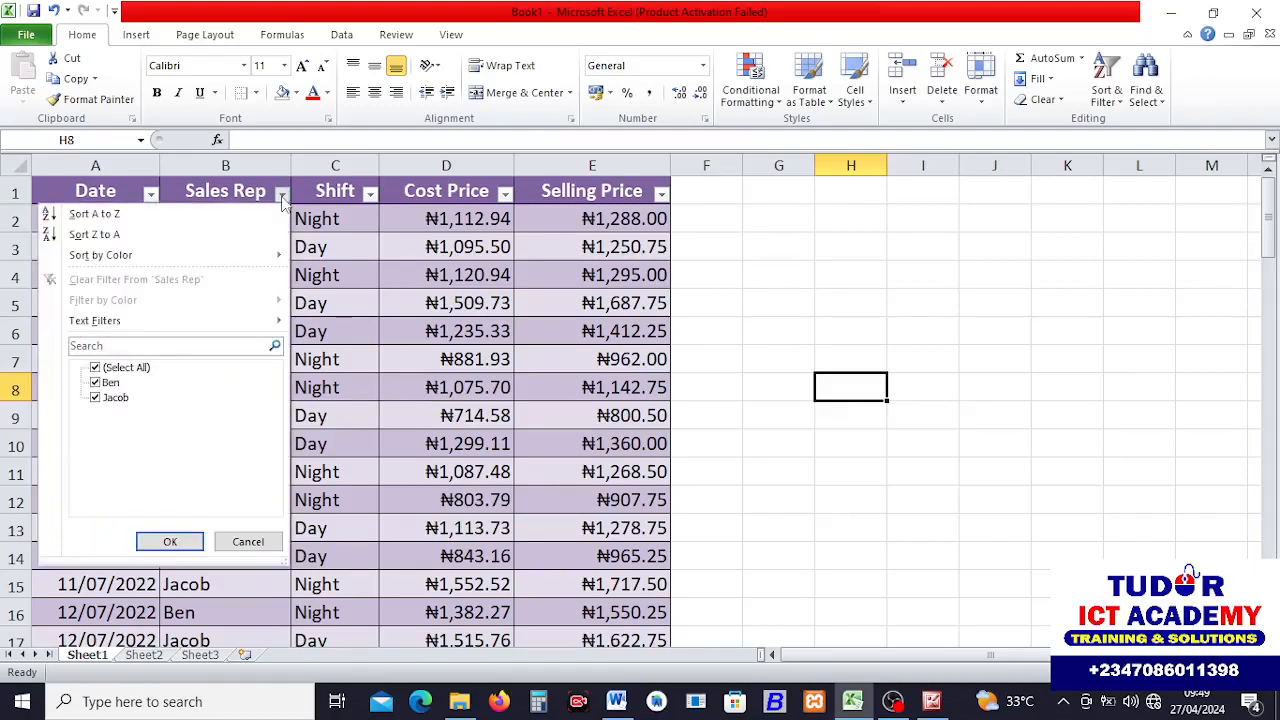
pyautogui.click(95, 368)
pyautogui.click(95, 383)
pyautogui.click(95, 383)
pyautogui.click(97, 368)
pyautogui.click(97, 368)
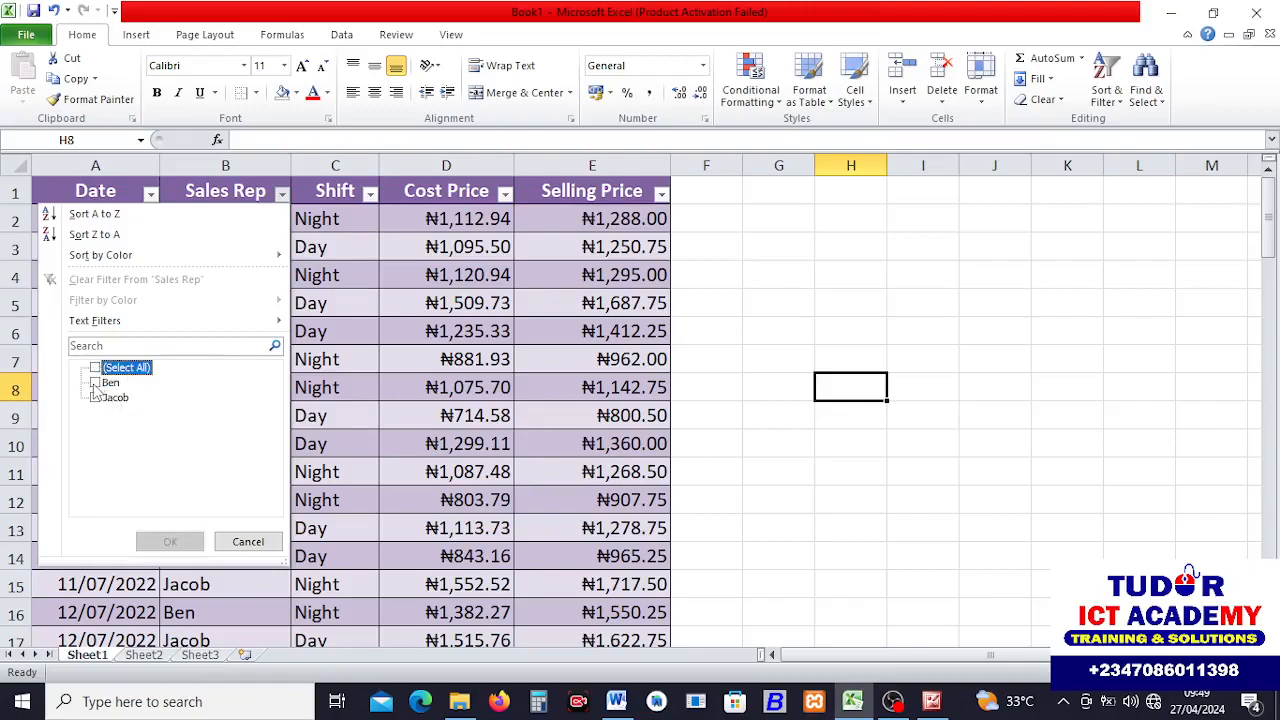
pyautogui.click(95, 383)
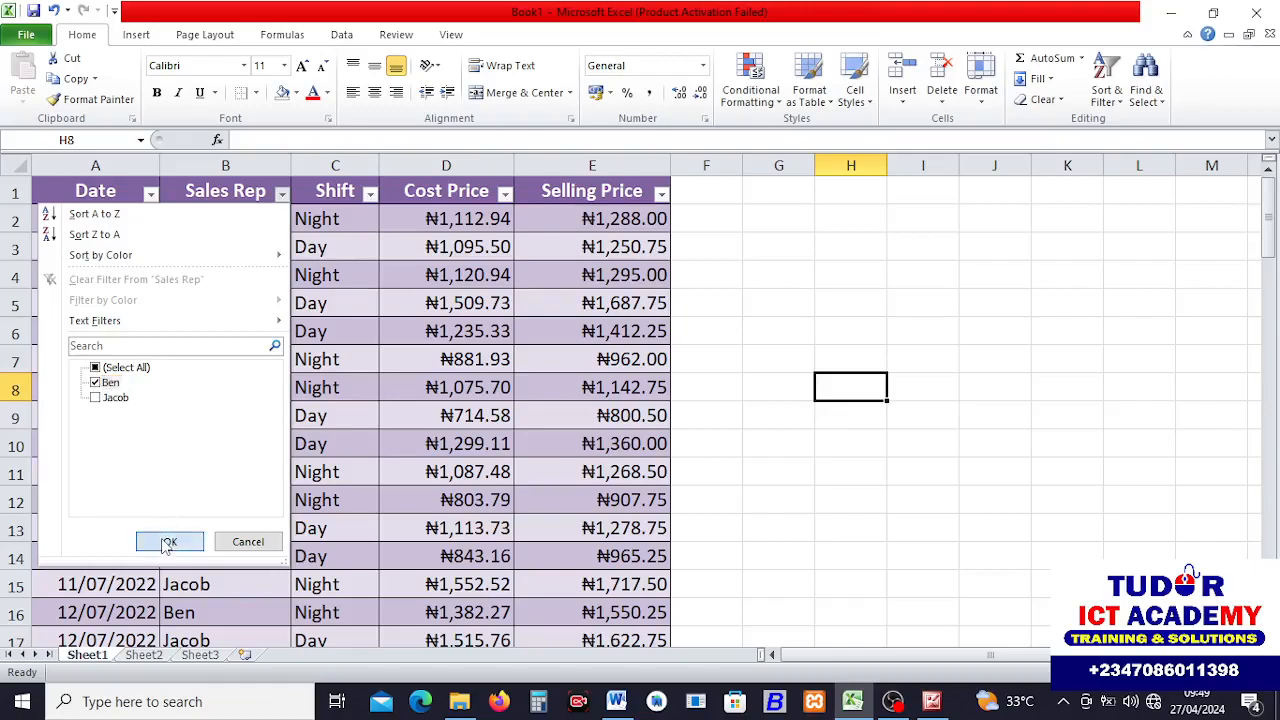
pyautogui.click(168, 543)
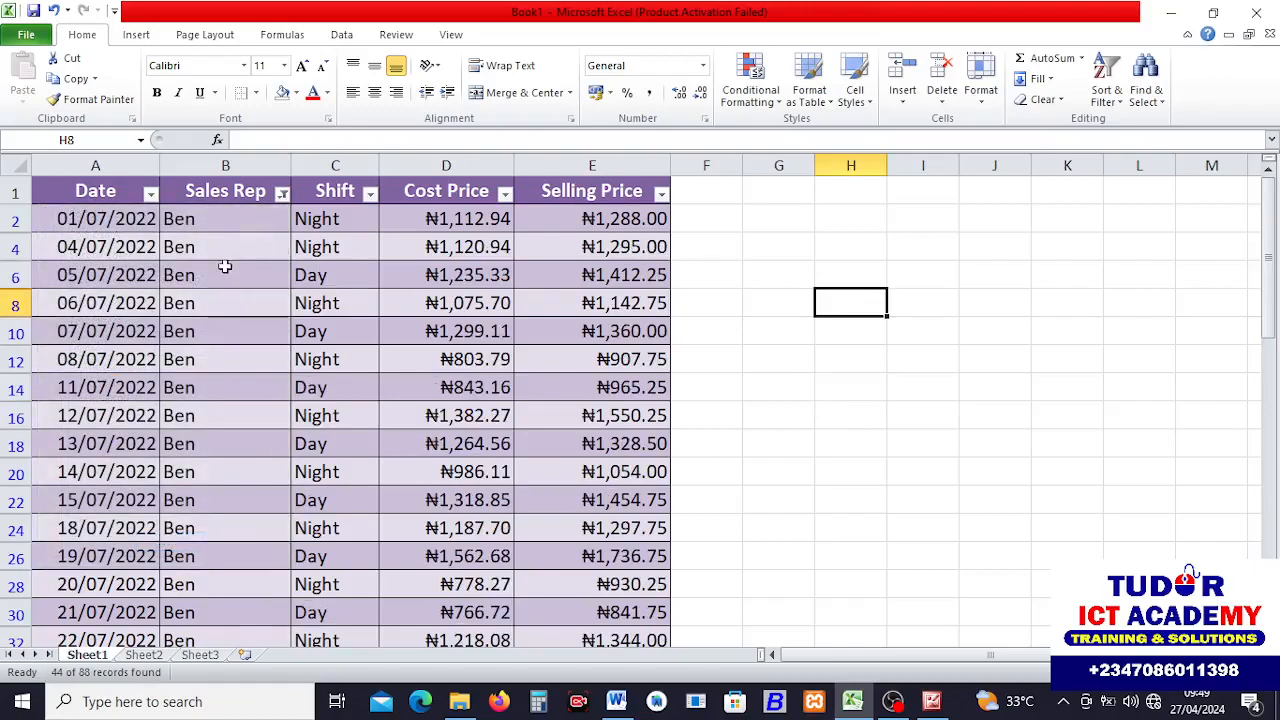
# Change the Sales Rep filter to show only Jacob's records.
pyautogui.moveTo(1270, 287); pyautogui.dragTo(1278, 180)
pyautogui.click(282, 193)
pyautogui.click(95, 382)
pyautogui.click(95, 397)
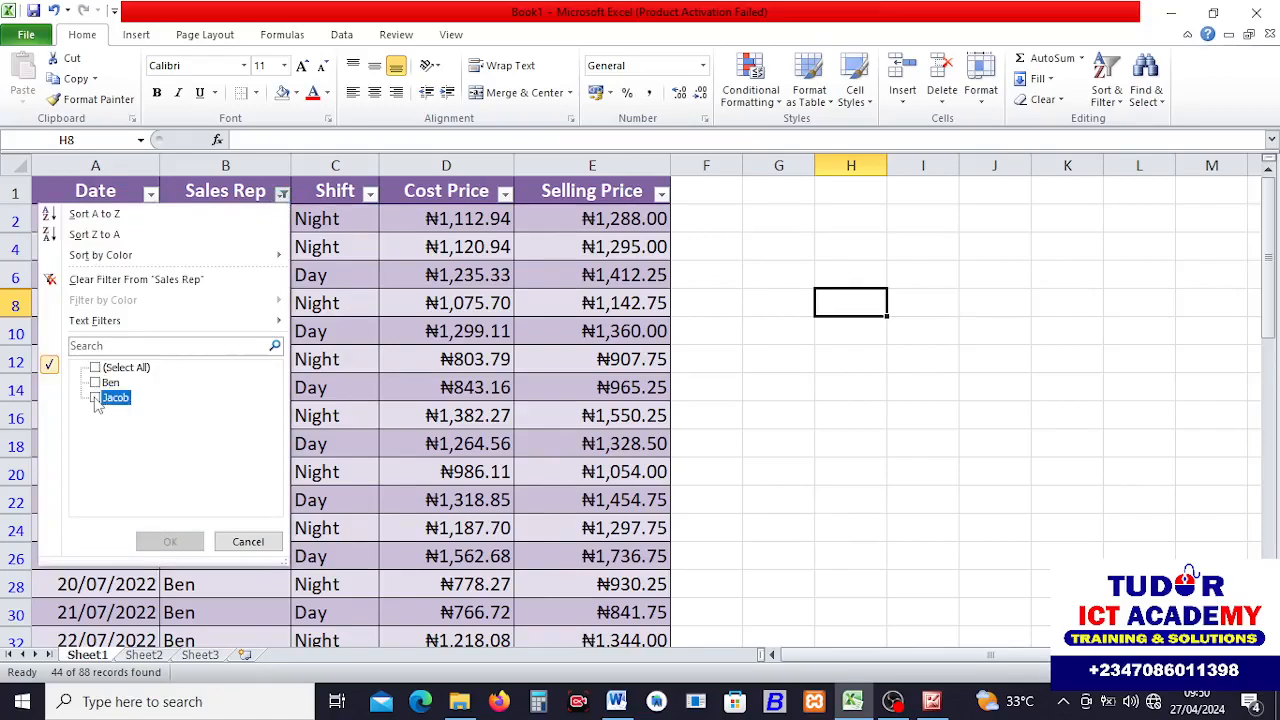
pyautogui.click(175, 542)
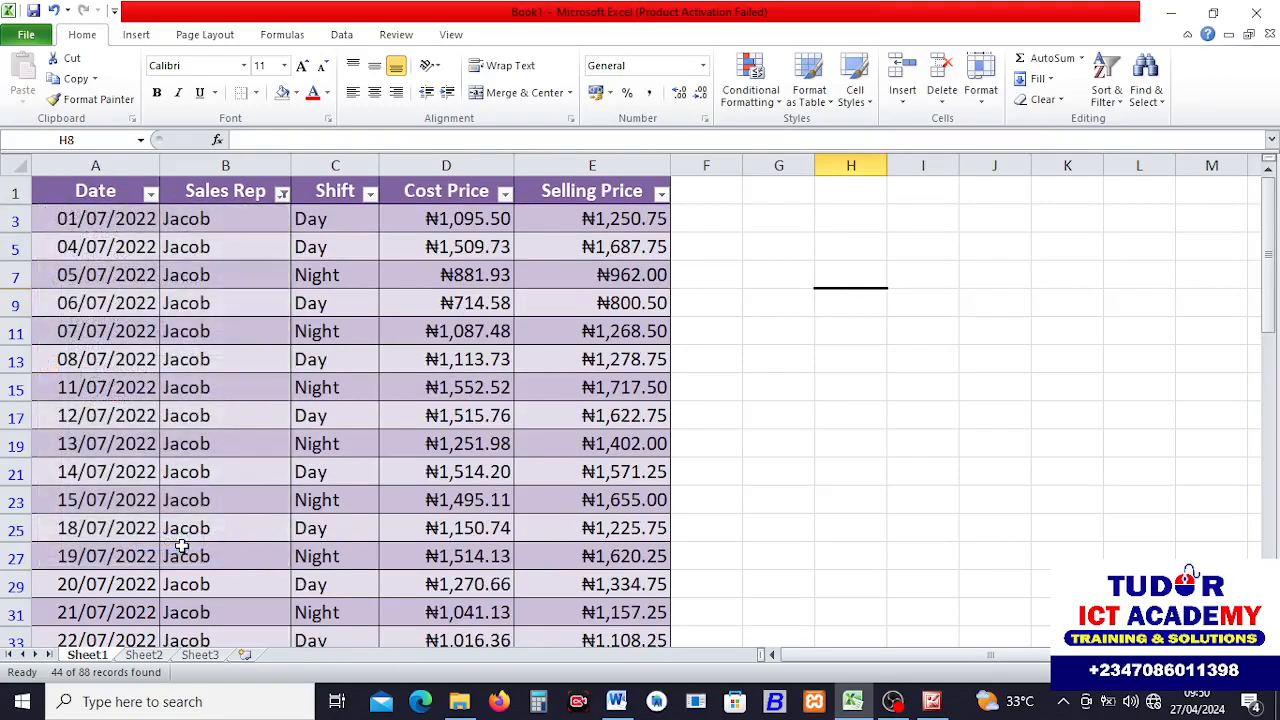
# Reselect all sales reps in the Sales Rep filter to show every record again.
pyautogui.click(282, 193)
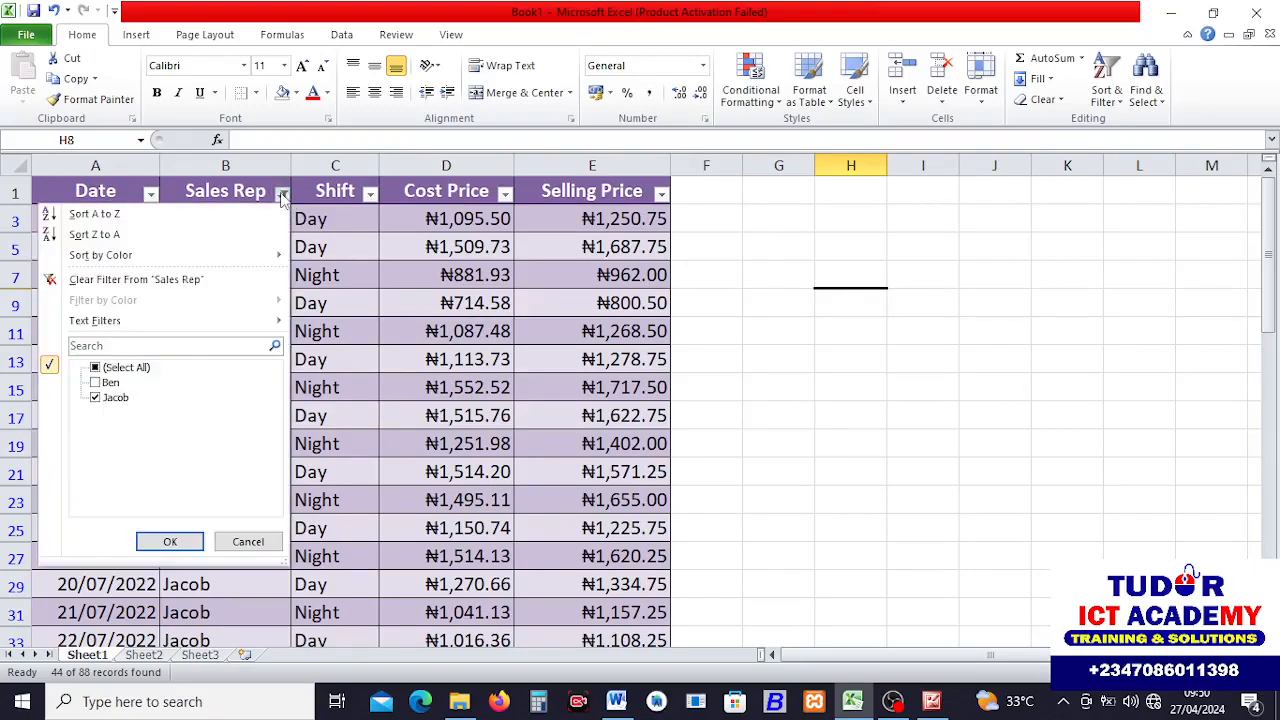
pyautogui.click(96, 369)
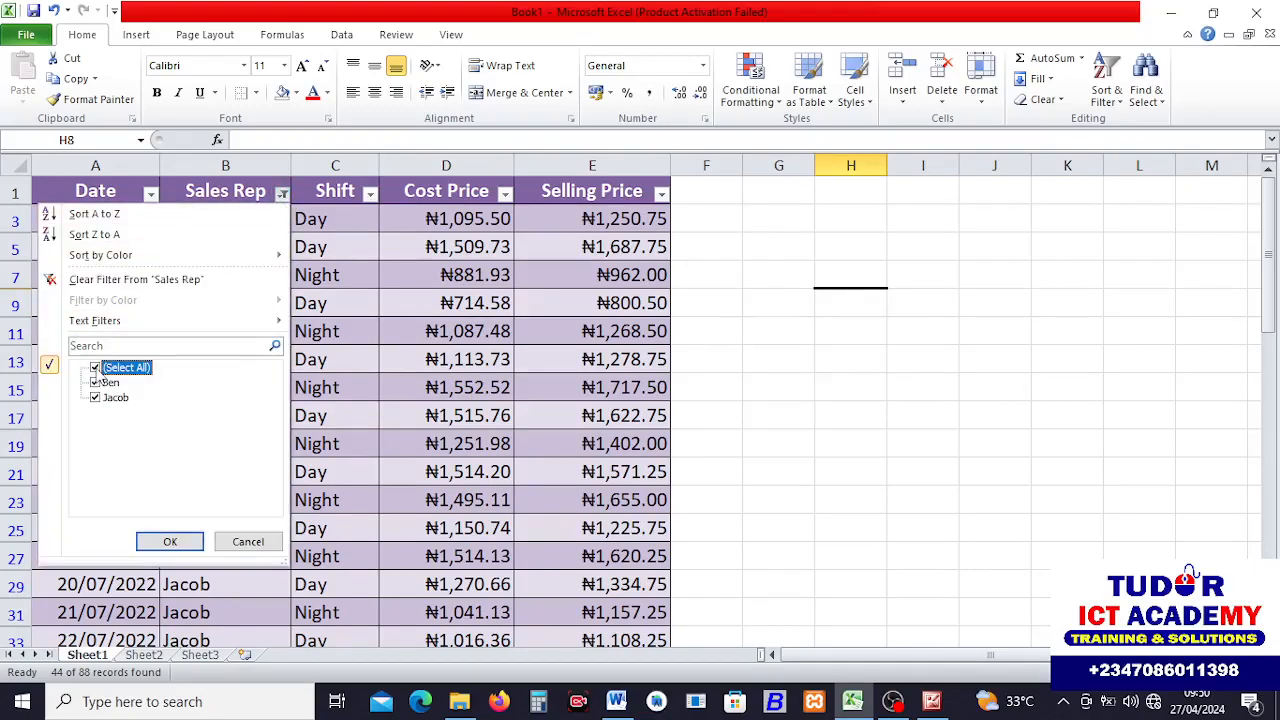
pyautogui.click(168, 542)
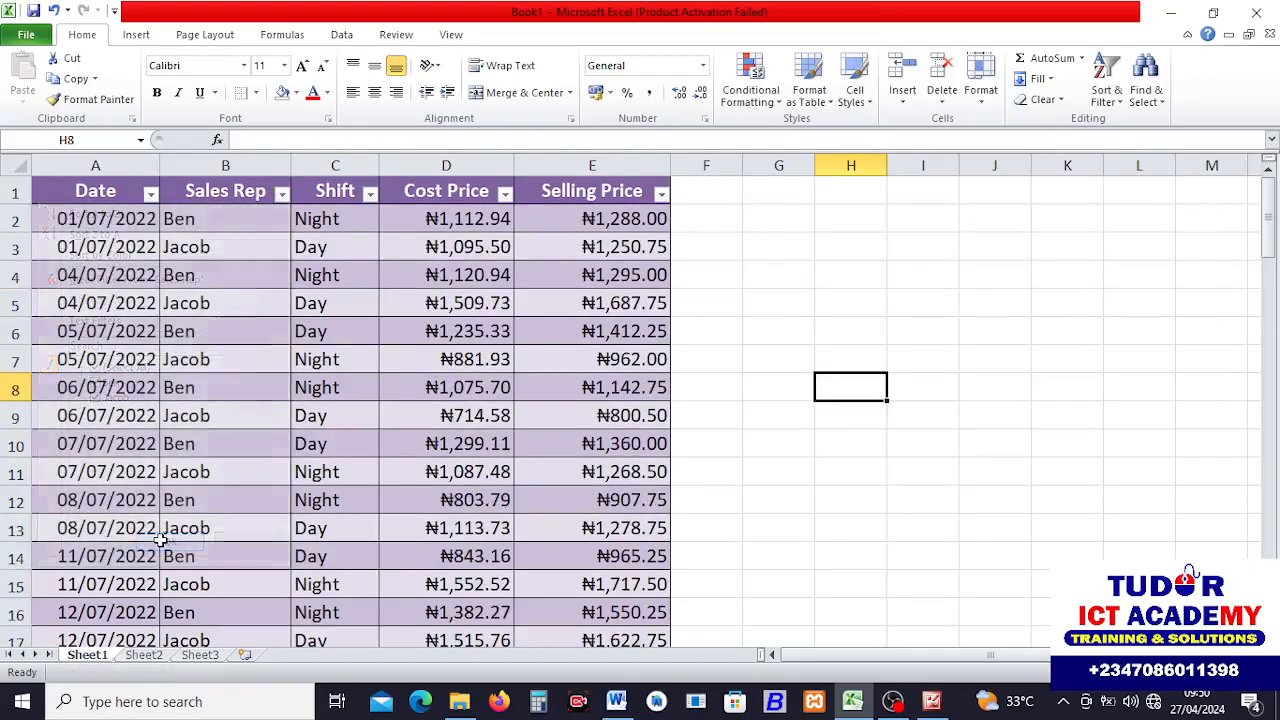
pyautogui.click(817, 556)
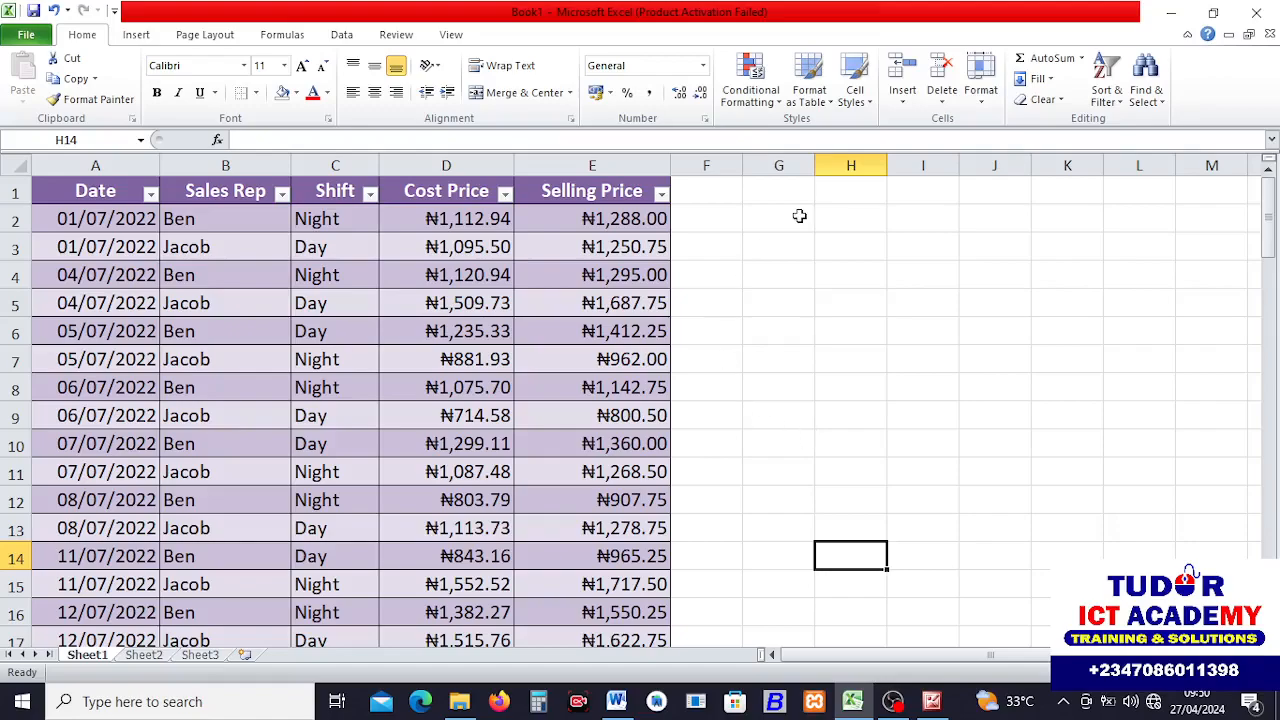
# Add a bold PROFIT header in cell F1 to extend the table, and widen column F.
pyautogui.click(714, 218)
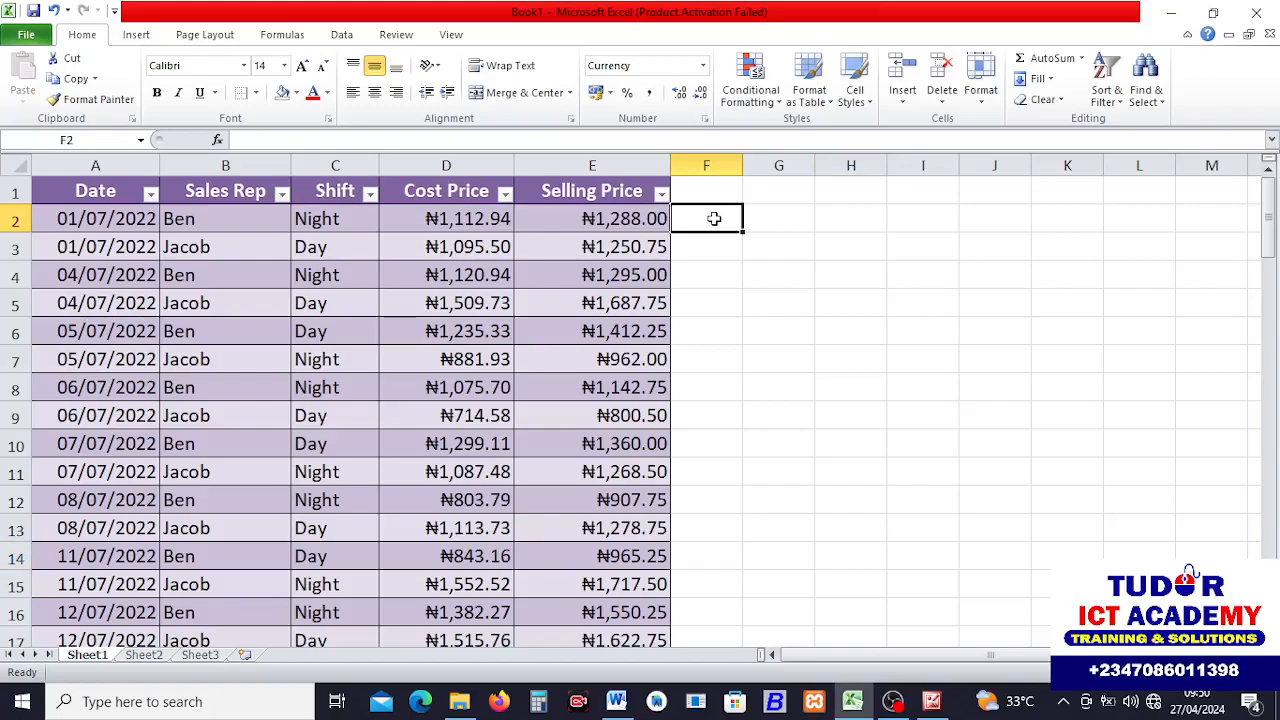
pyautogui.click(703, 189)
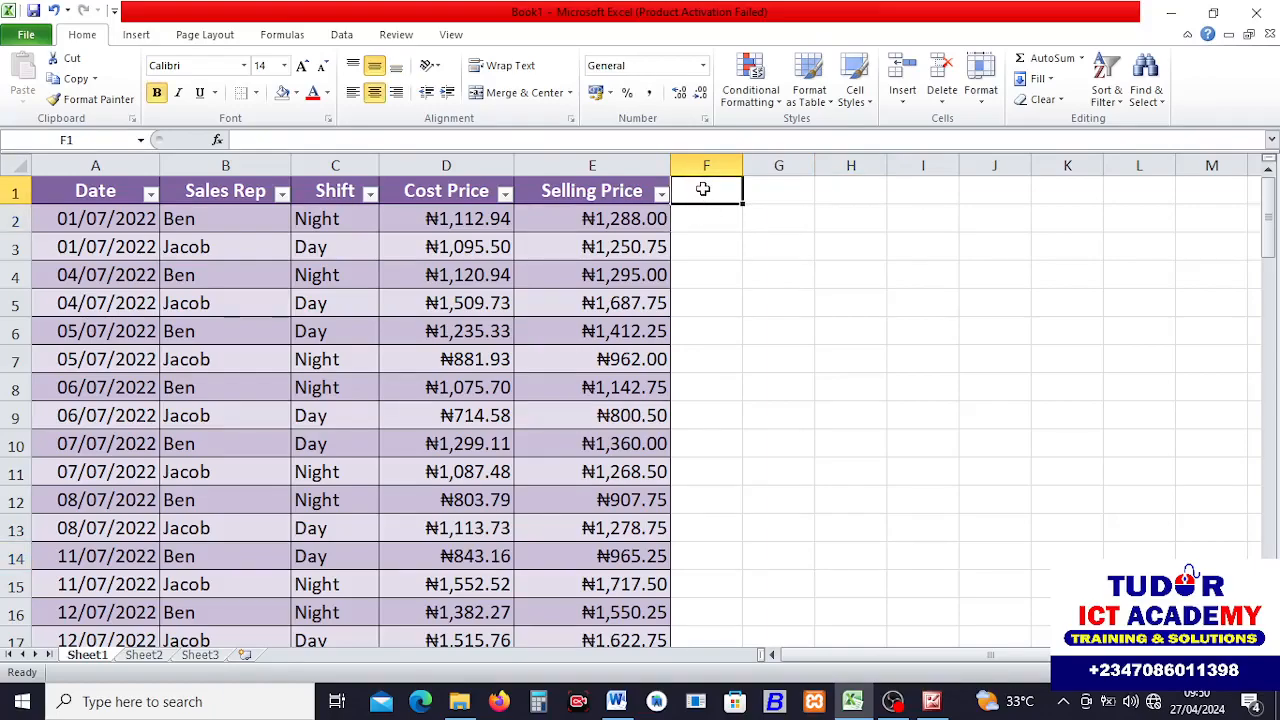
pyautogui.write('P')
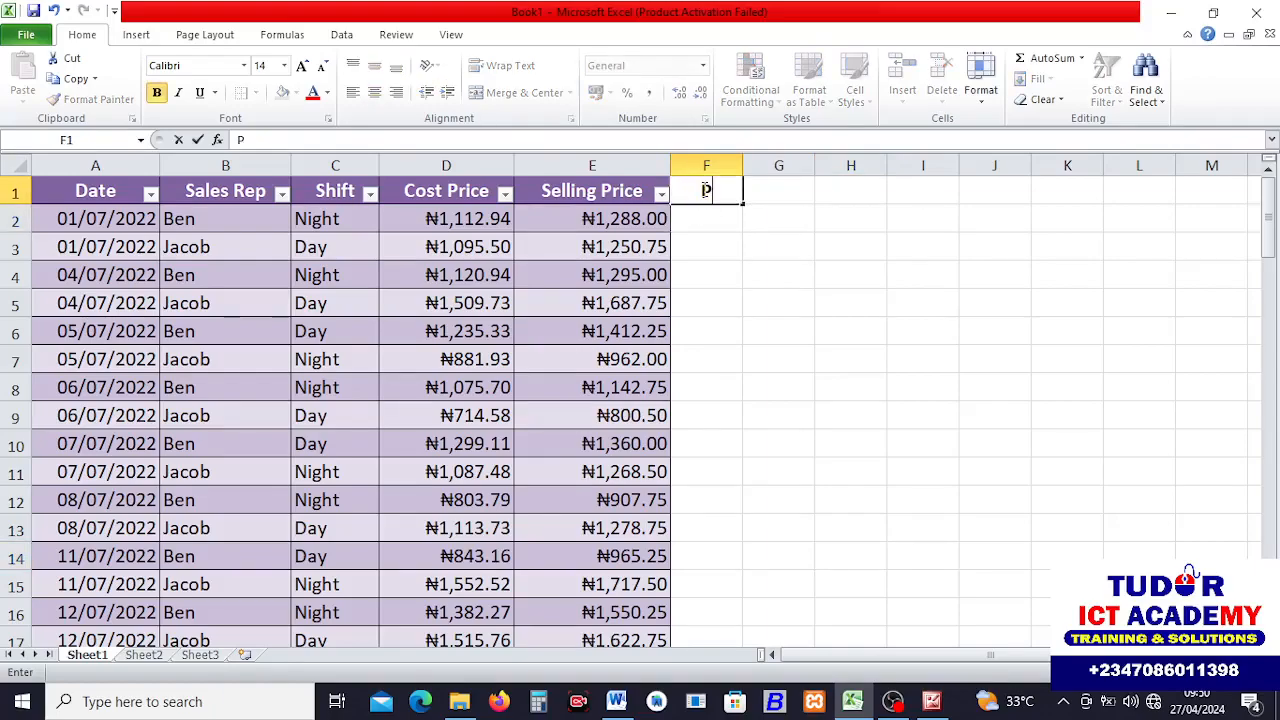
pyautogui.write('ROFIT')
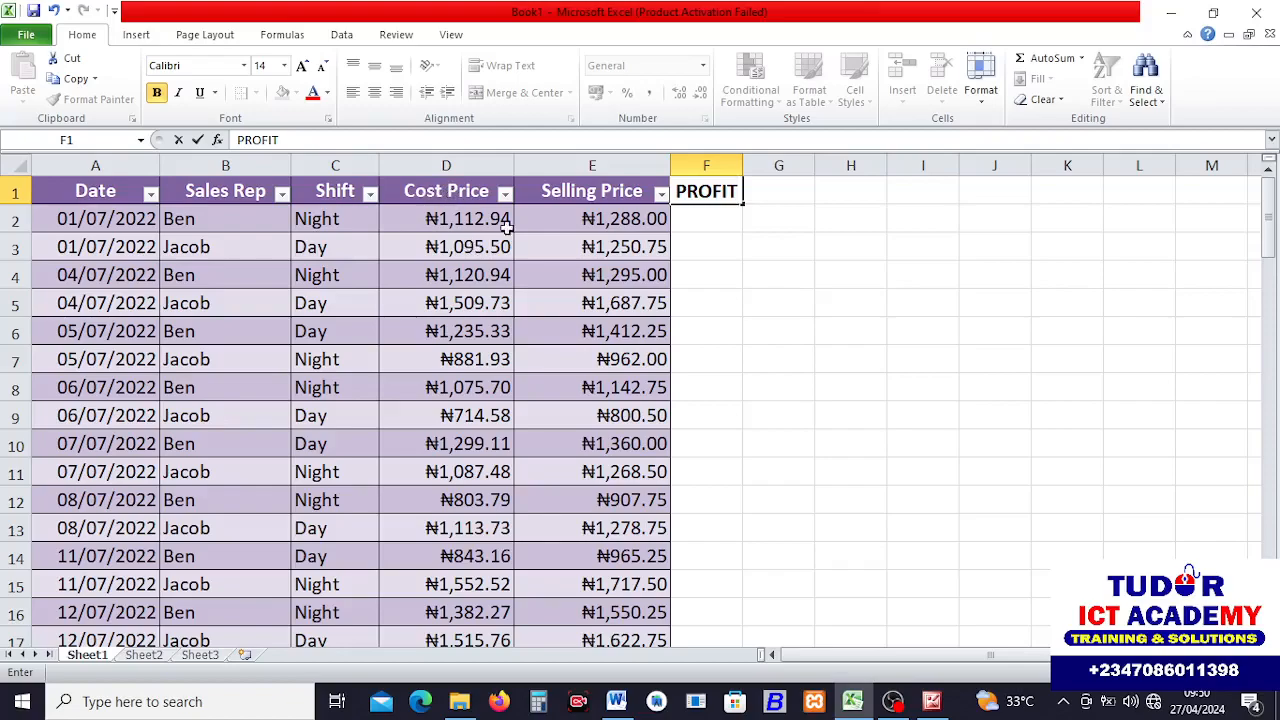
pyautogui.click(703, 219)
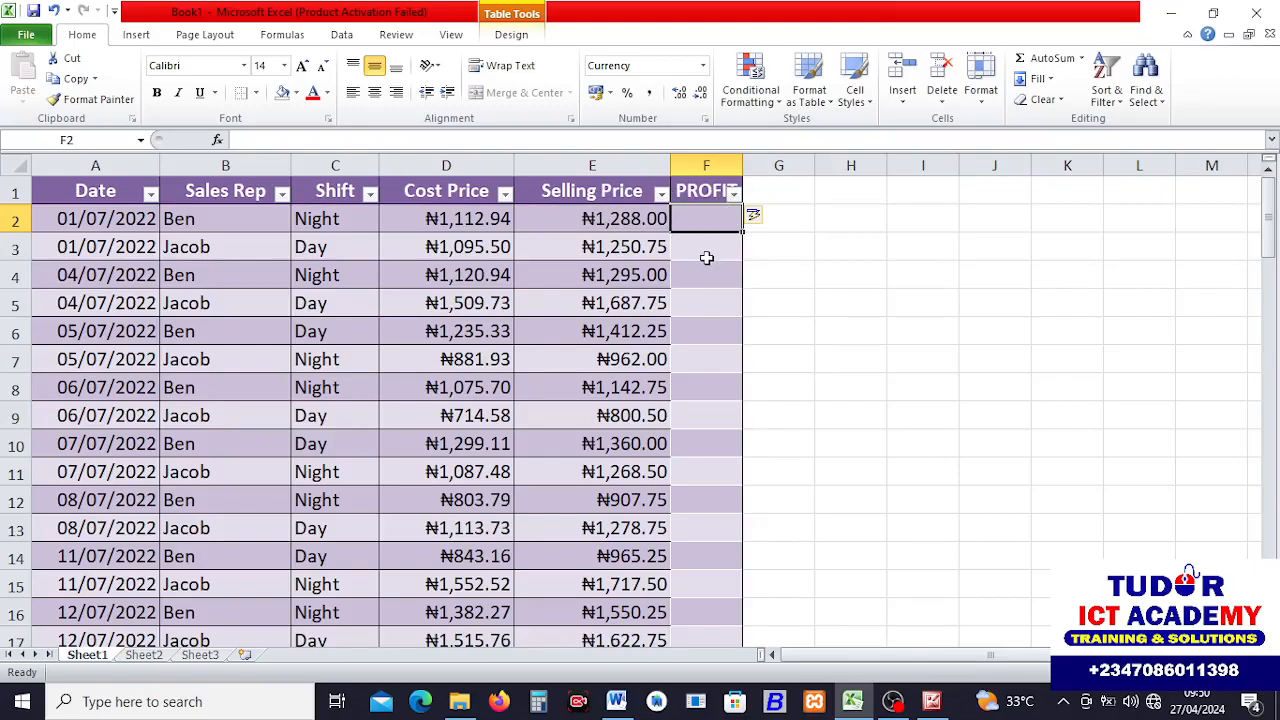
pyautogui.moveTo(742, 163); pyautogui.dragTo(770, 164)
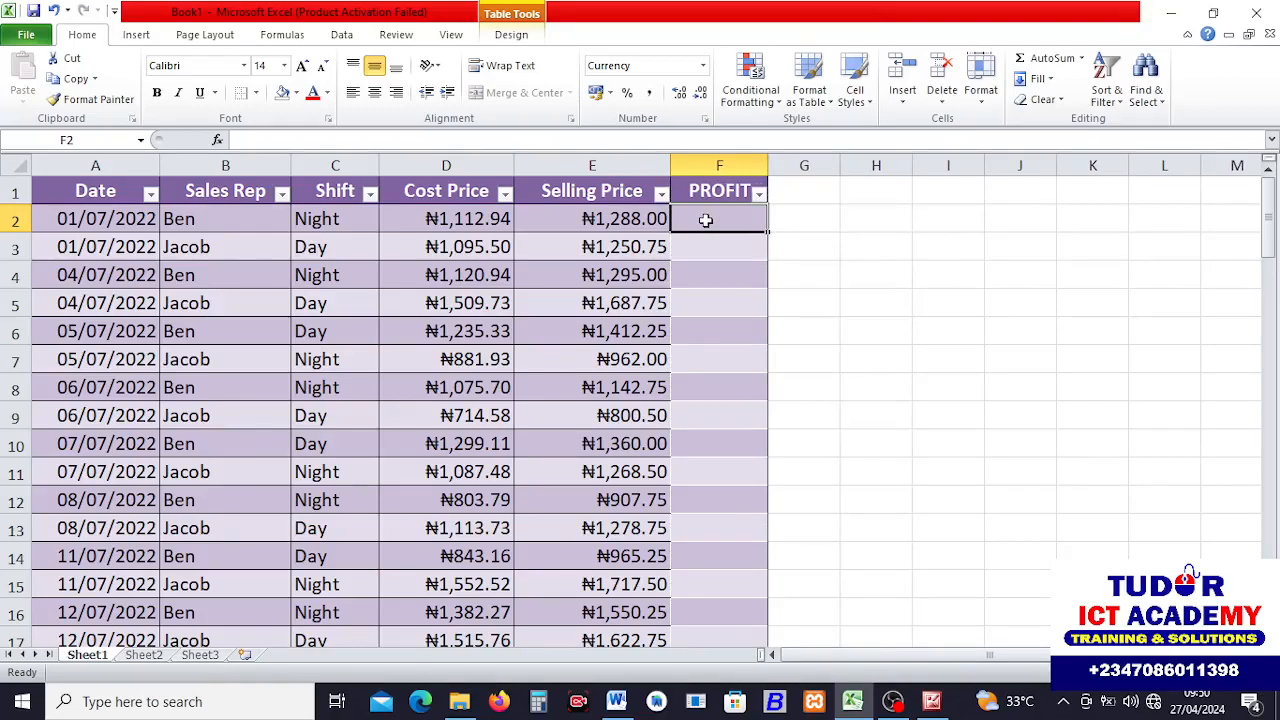
pyautogui.write('=')
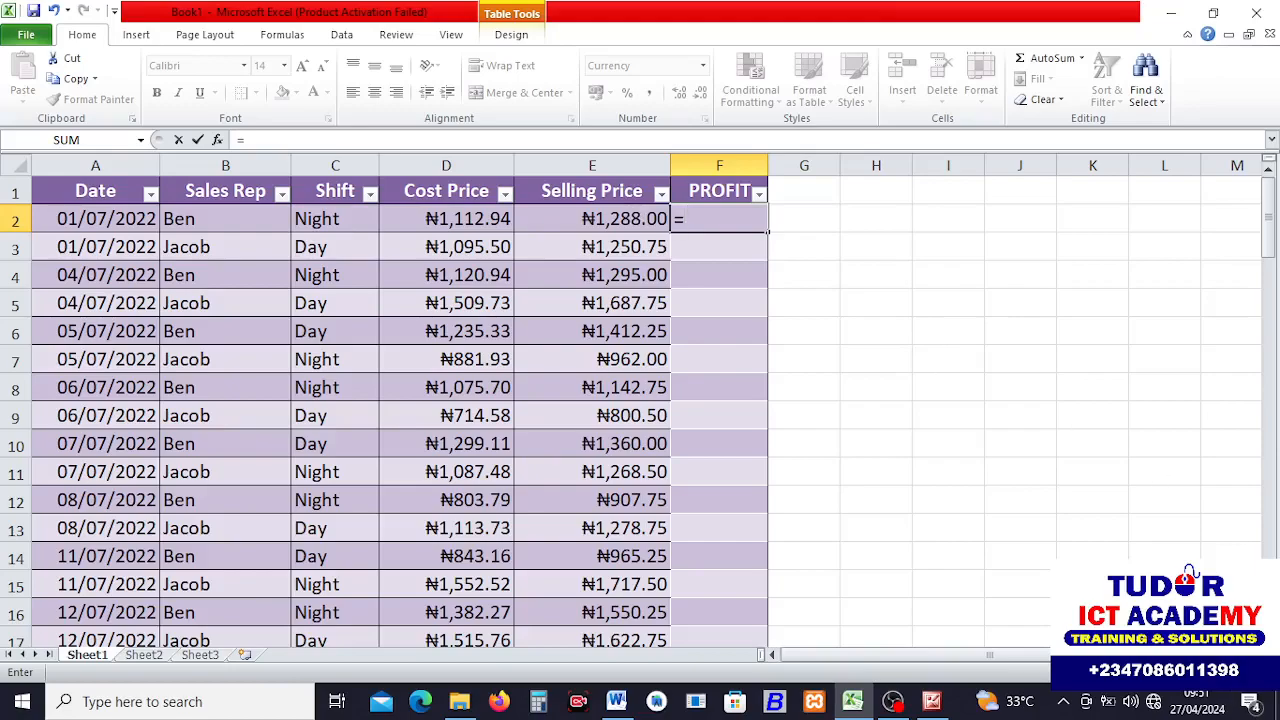
pyautogui.click(1009, 450)
pyautogui.press('BackSpace')
pyautogui.press('BackSpace')
pyautogui.press('BackSpace')
pyautogui.press('BackSpace')
pyautogui.click(1009, 450)
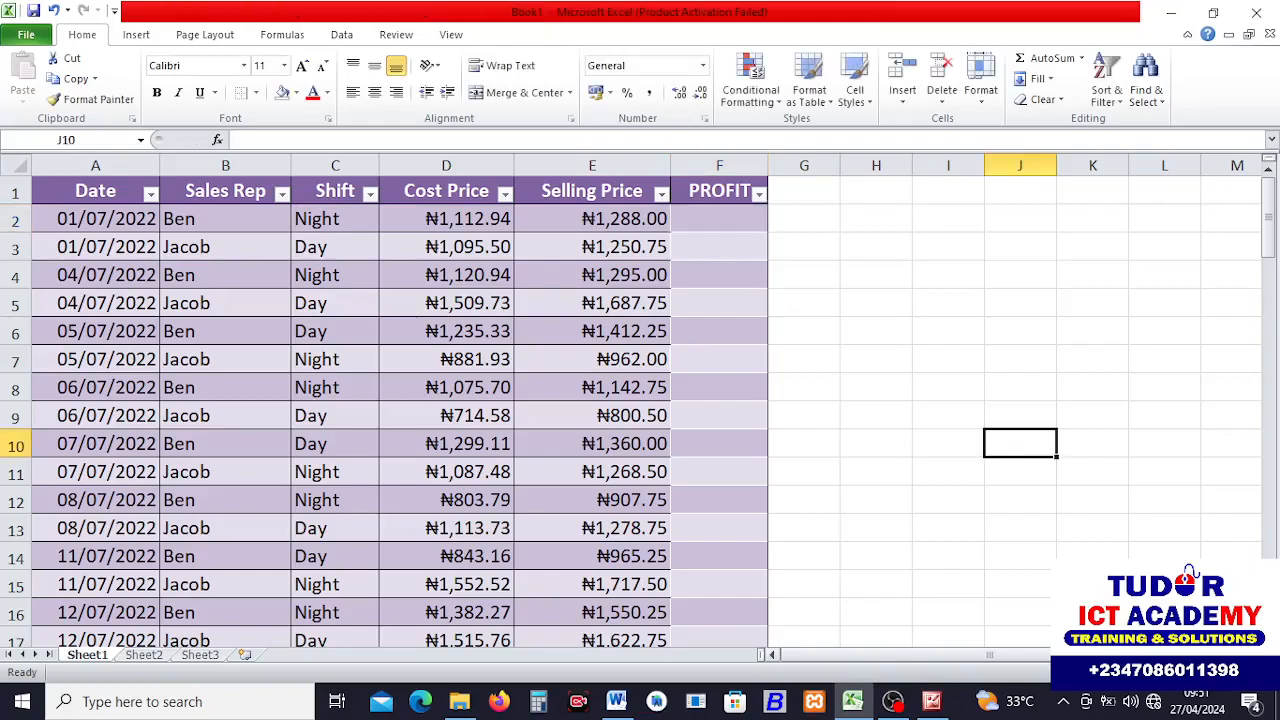
# Enter the formula =[@[Selling Price]]-[@[Cost Price]] in F2 to fill the PROFIT column.
pyautogui.click(1254, 673)
pyautogui.click(1254, 673)
pyautogui.click(1254, 673)
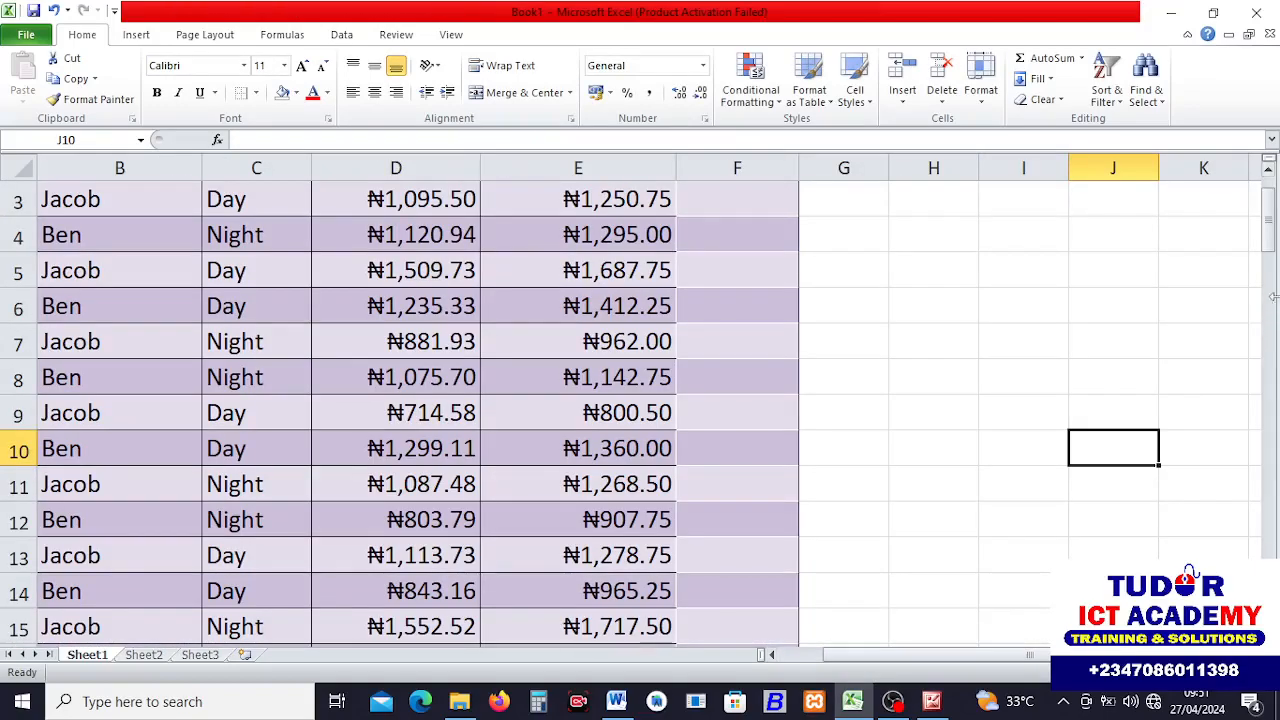
pyautogui.click(1268, 174)
pyautogui.click(1268, 174)
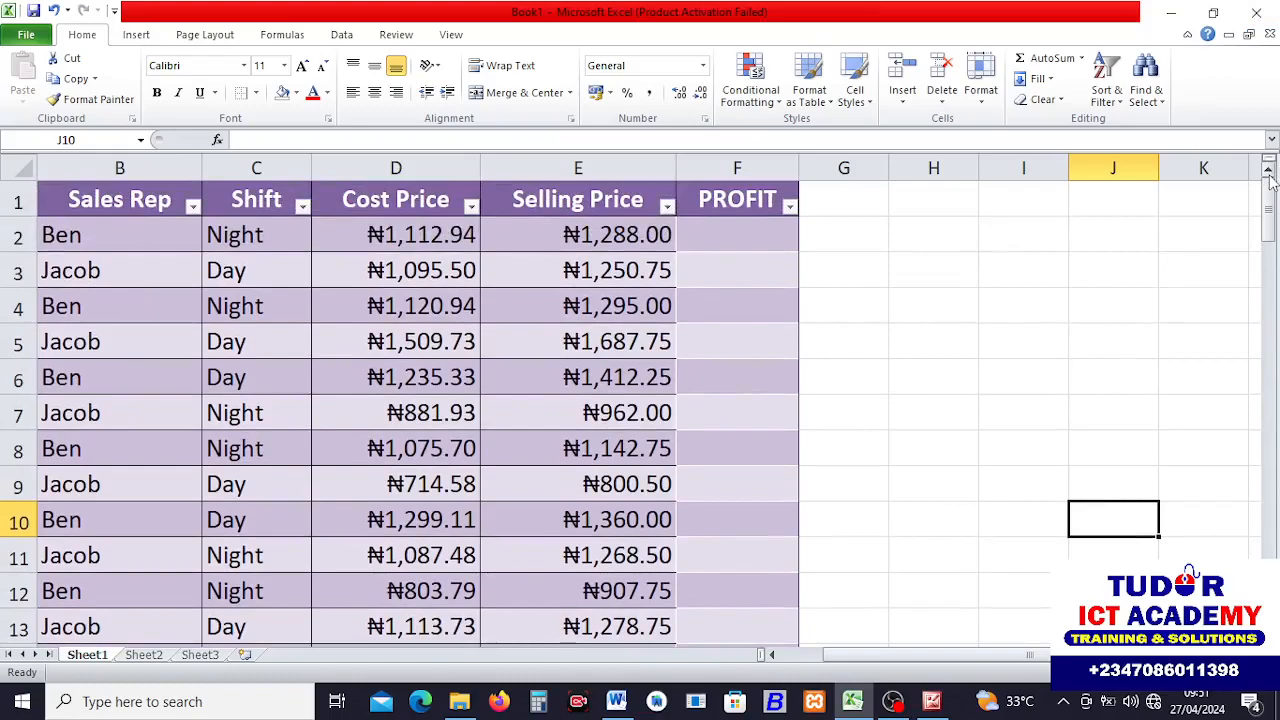
pyautogui.click(740, 237)
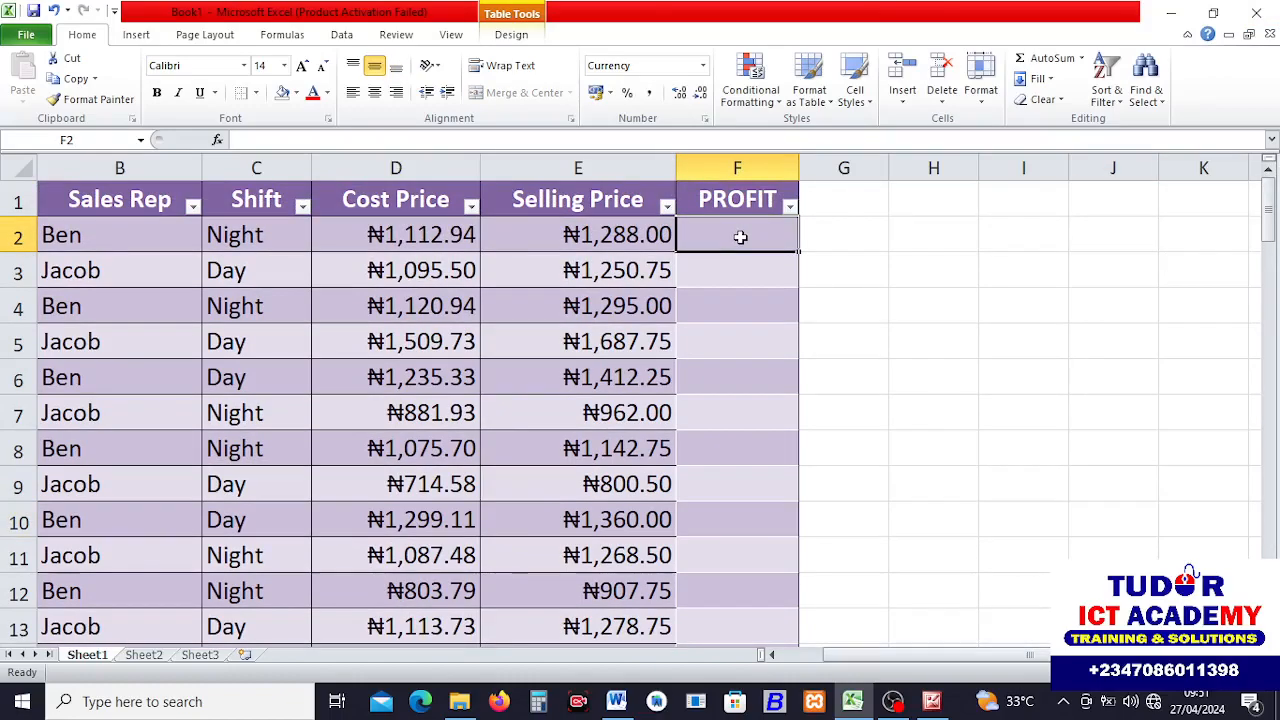
pyautogui.write('=')
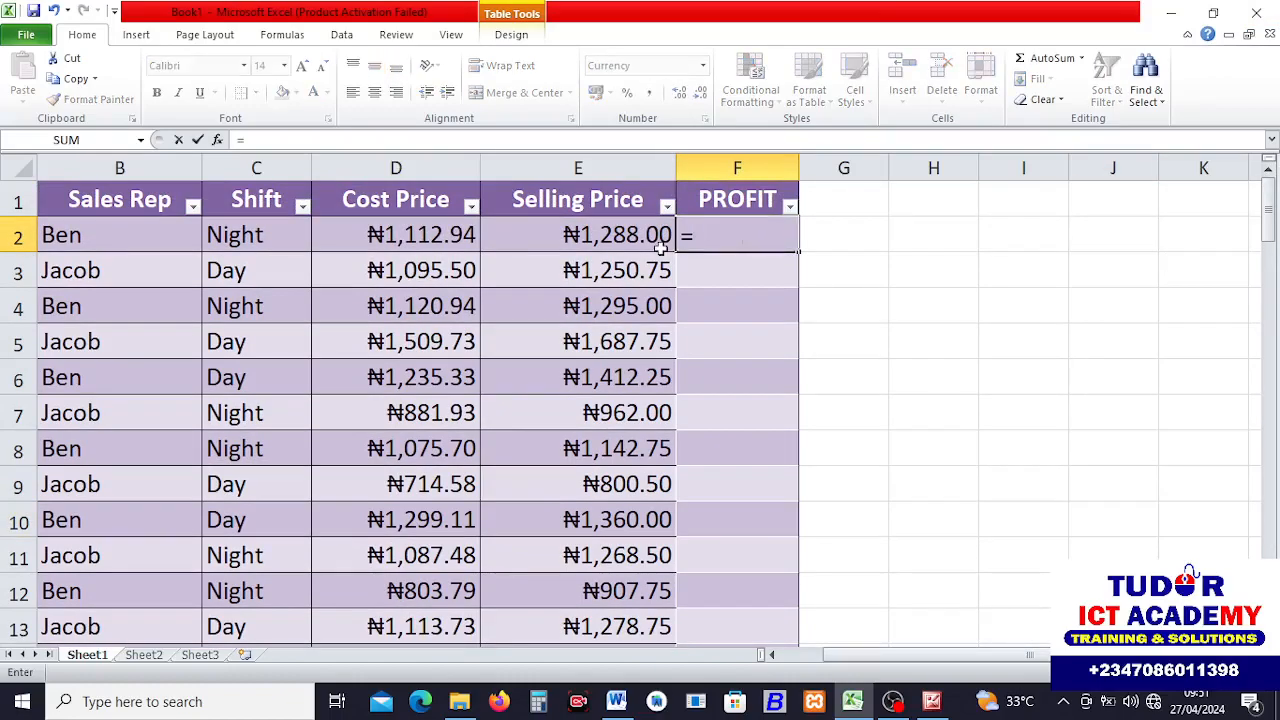
pyautogui.click(572, 234)
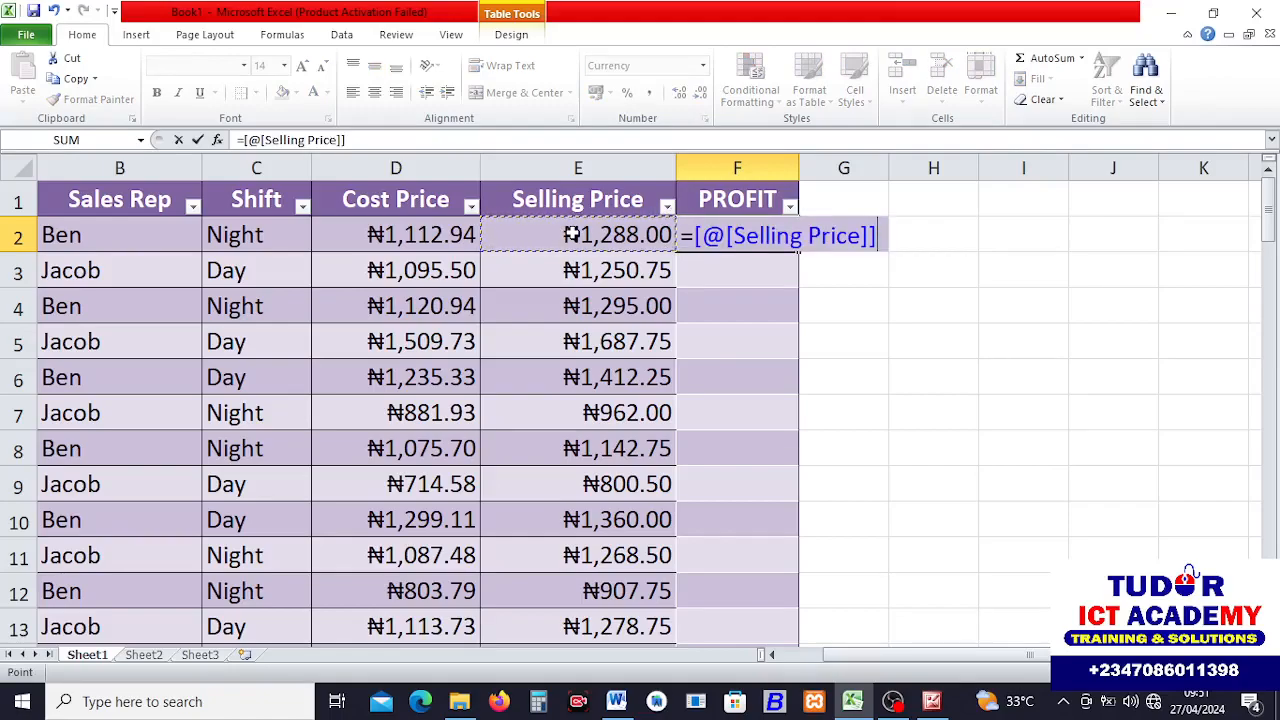
pyautogui.write('-')
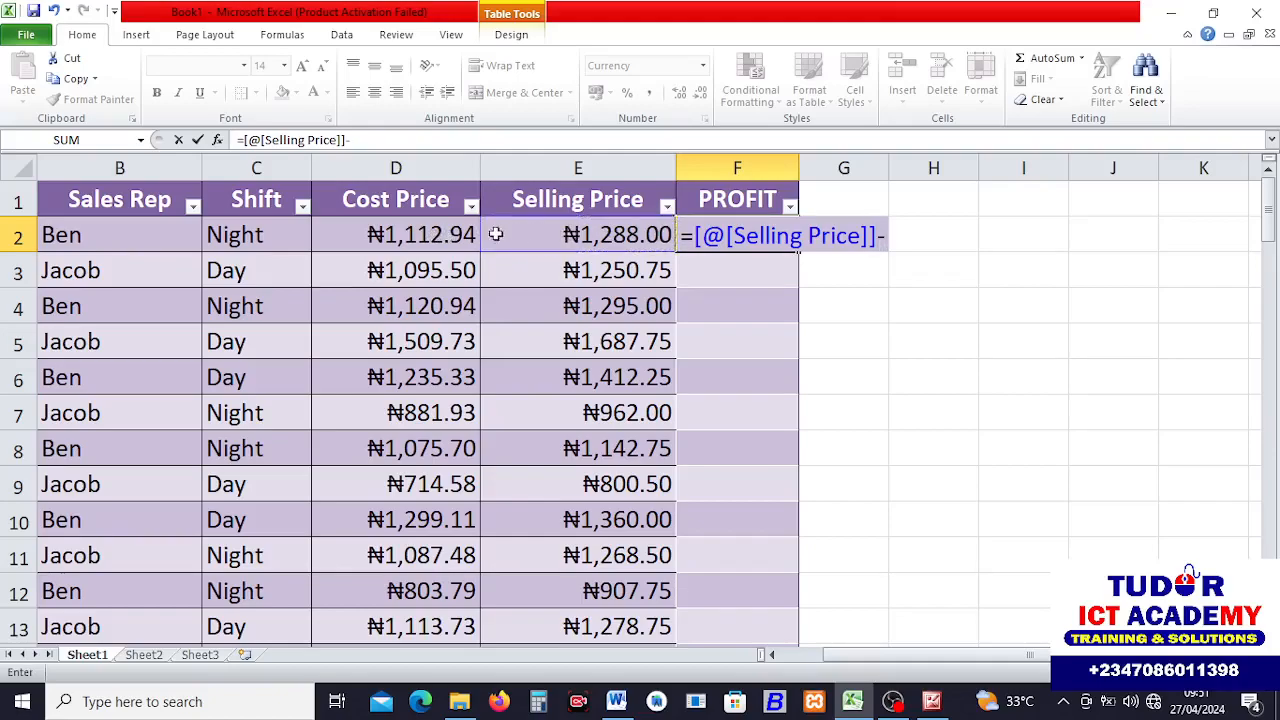
pyautogui.click(418, 234)
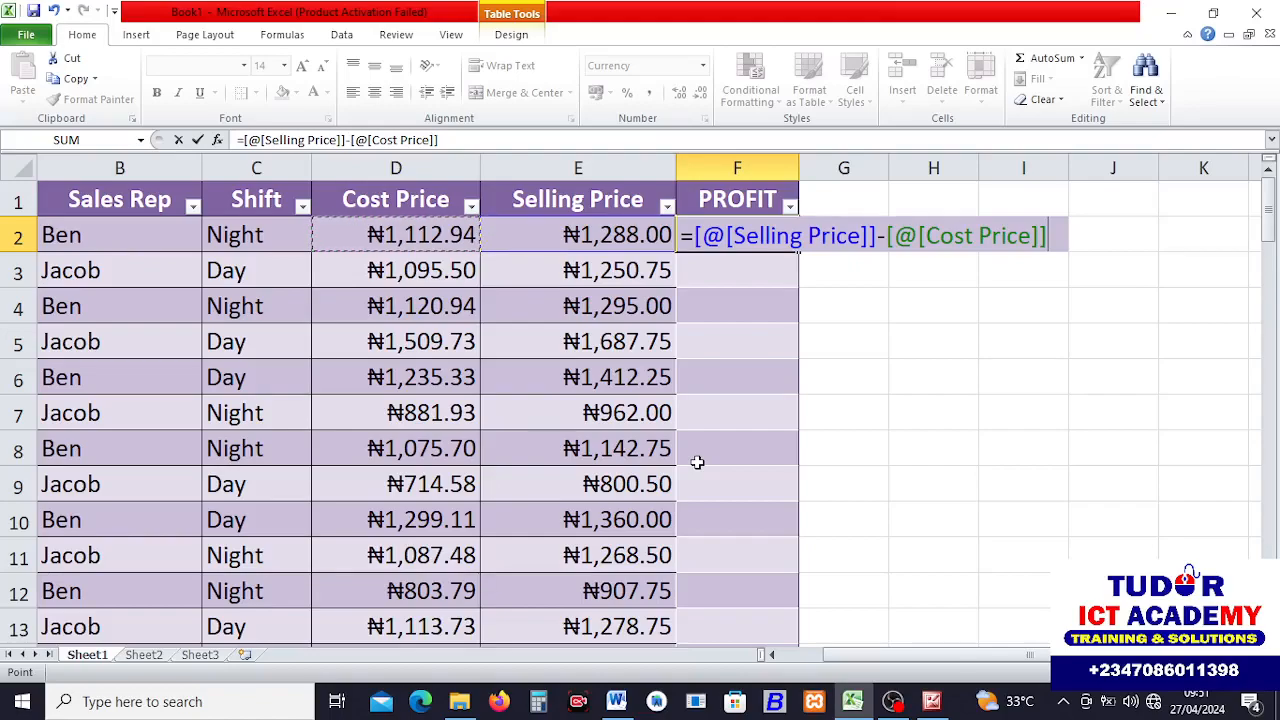
pyautogui.press('Return')
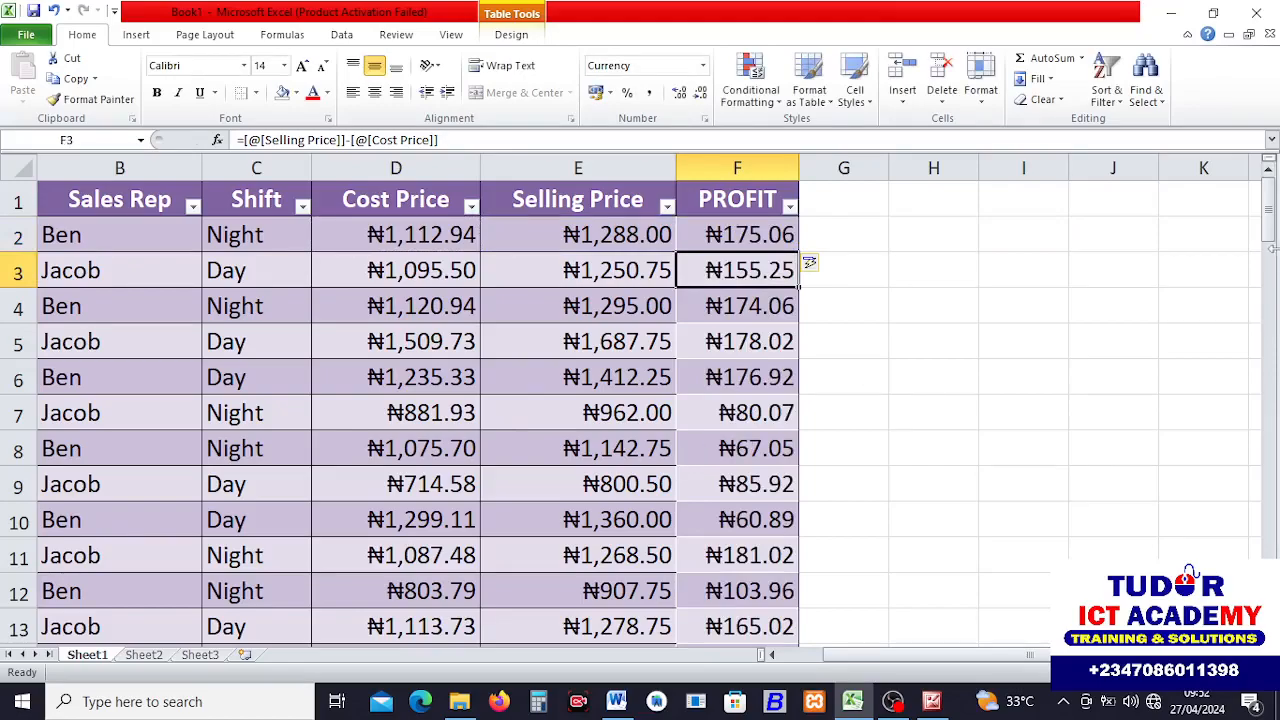
pyautogui.moveTo(1272, 230)
pyautogui.mouseDown()
pyautogui.moveTo(1272, 575)
pyautogui.moveTo(1272, 222)
pyautogui.mouseUp()
pyautogui.click(934, 281)
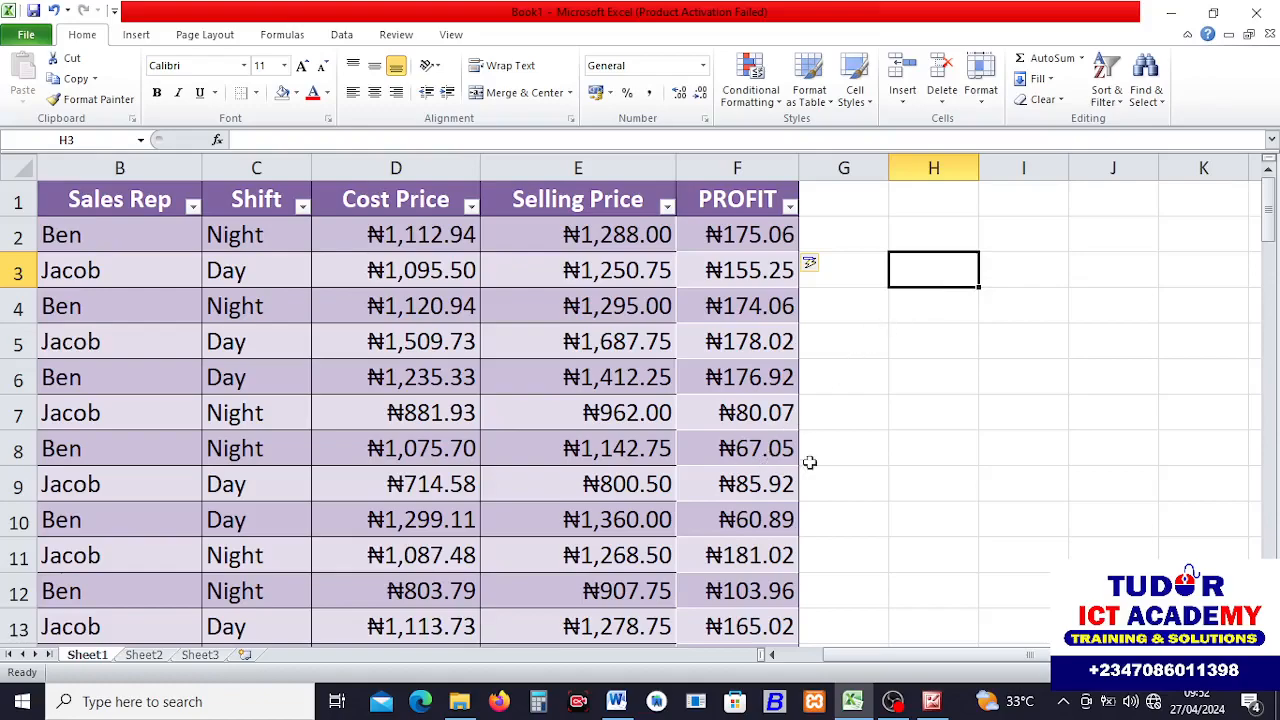
pyautogui.hscroll(-1, 813, 655)
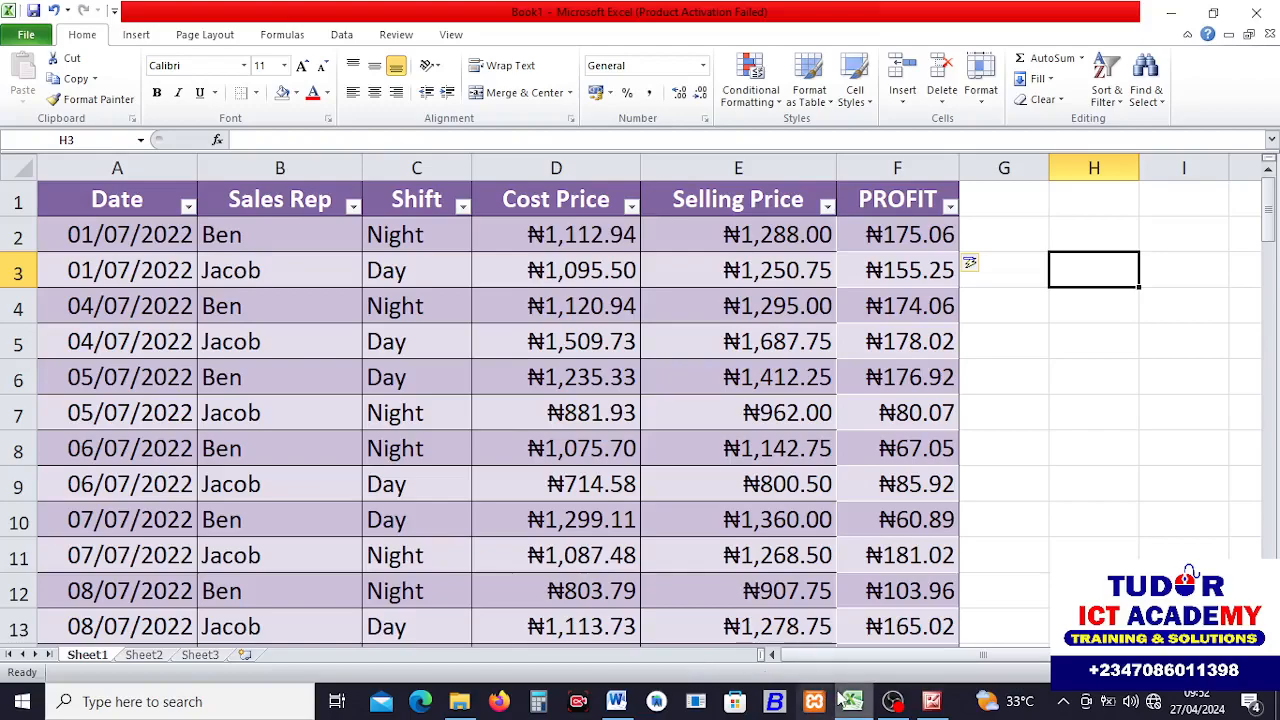
pyautogui.click(616, 701)
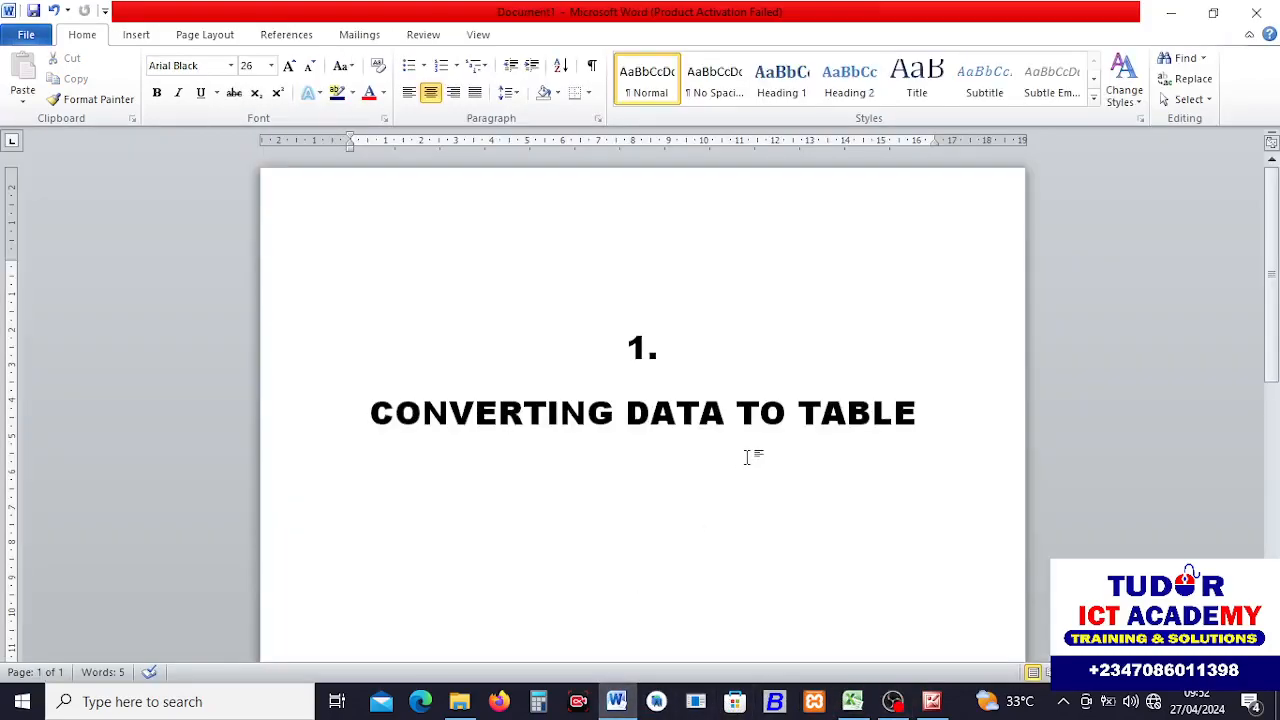
pyautogui.click(934, 702)
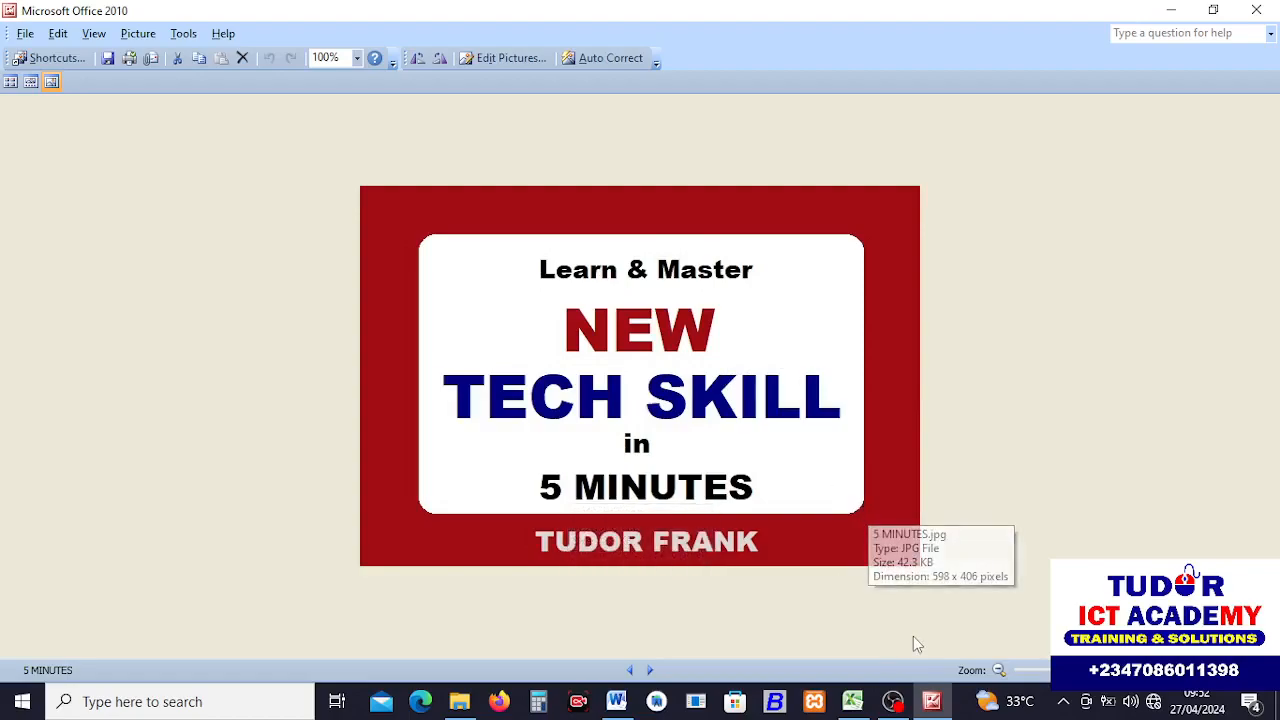
pyautogui.click(895, 704)
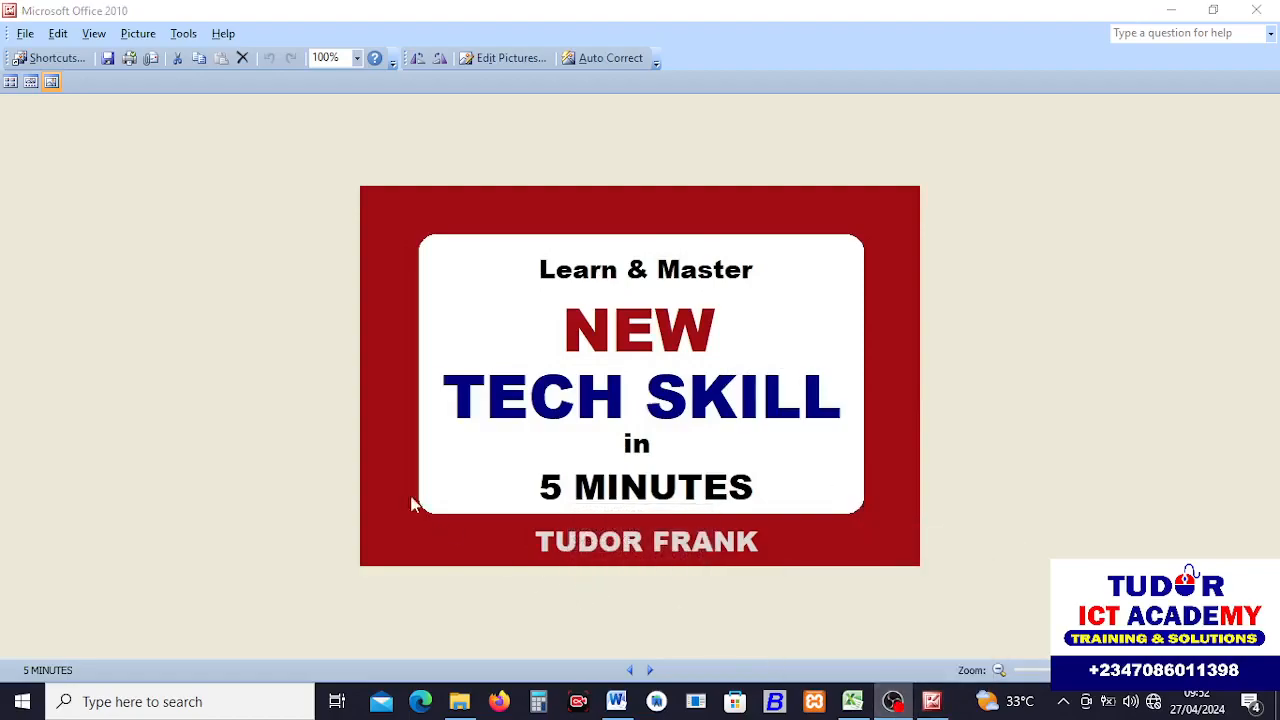